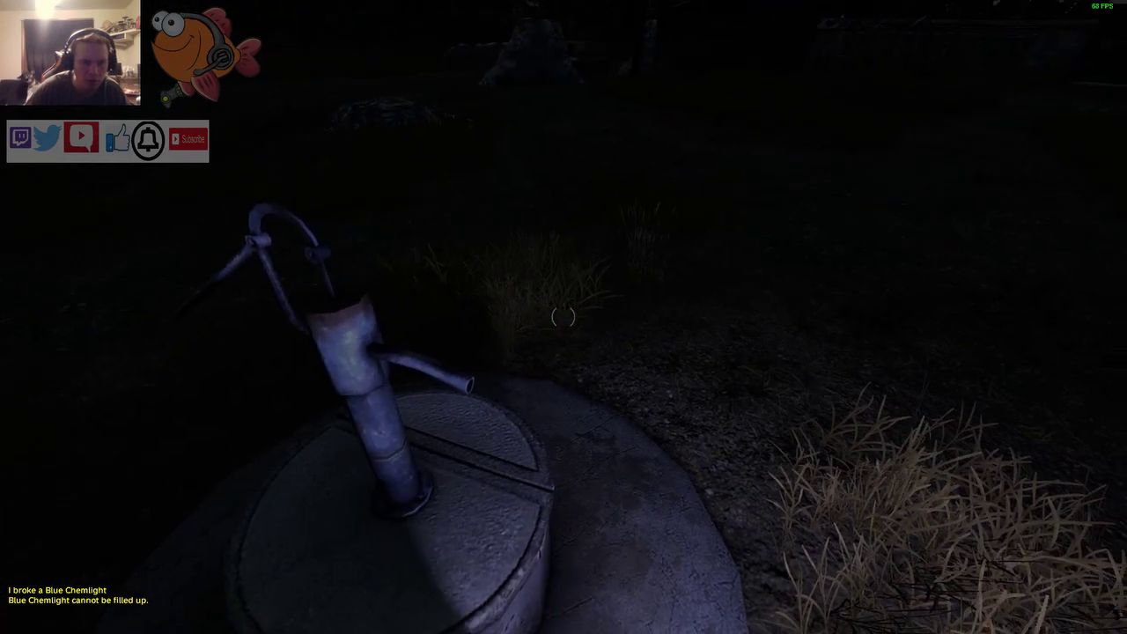
- Glance at the inventory, then walk forward into the bushes by the well pump
key("Tab")
key("Tab")
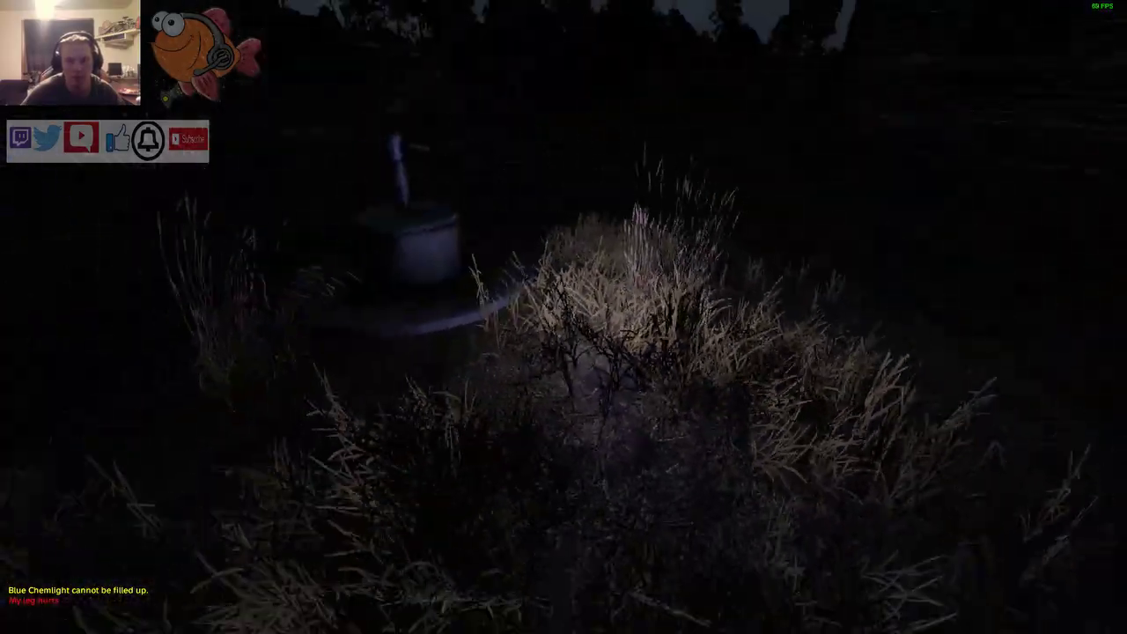
key("w")
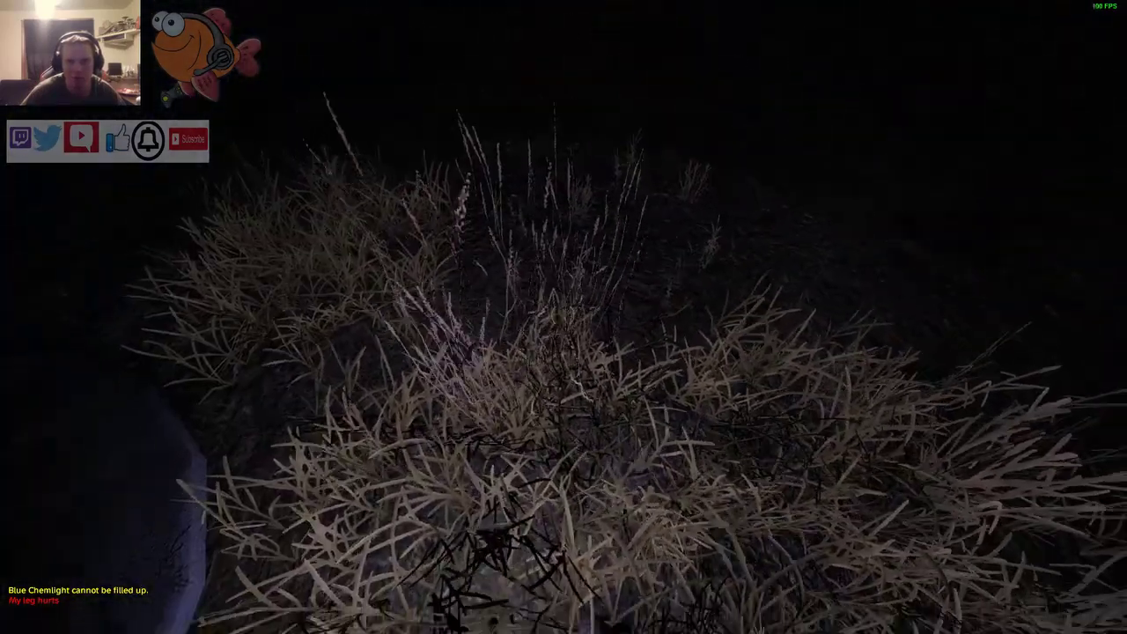
- Check the inventory briefly, then drink water from the well pump
key("Tab")
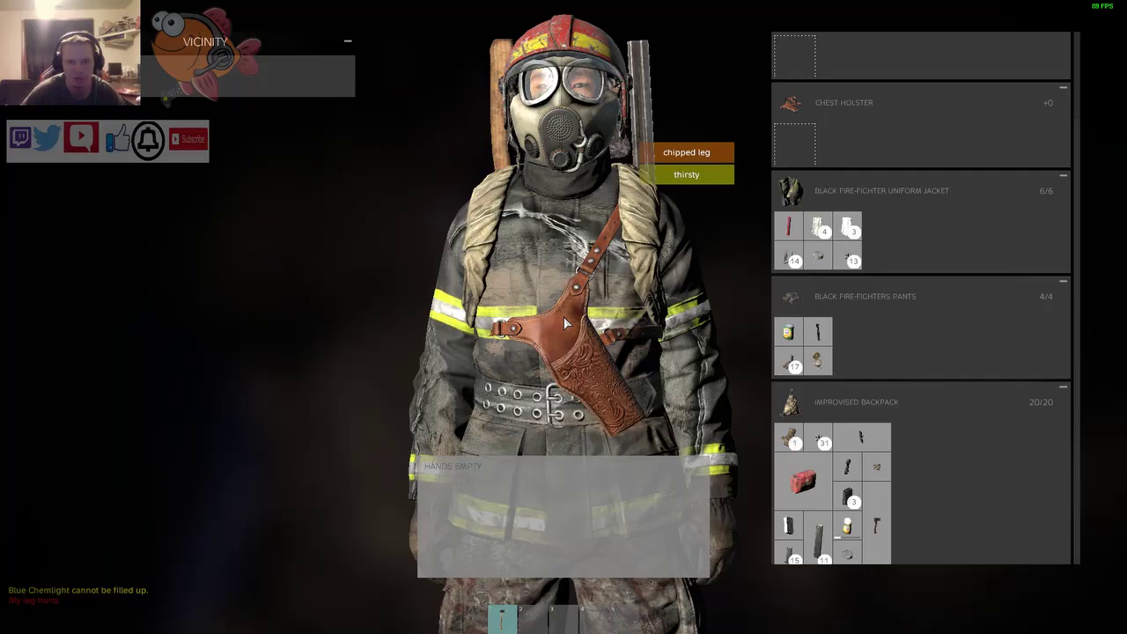
key("Tab")
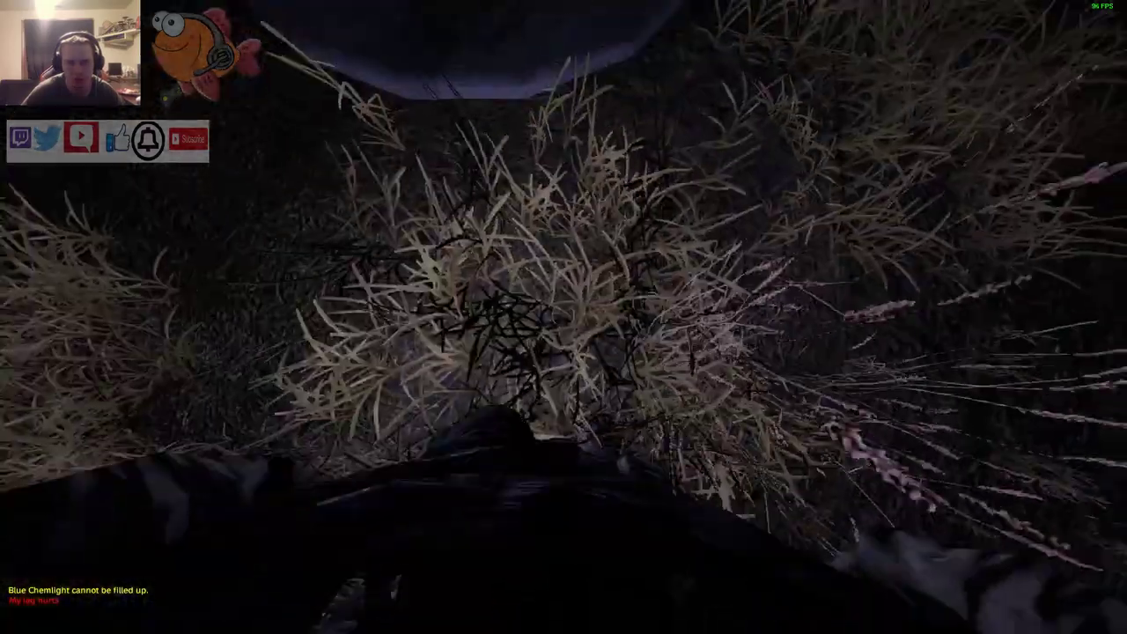
key("f")
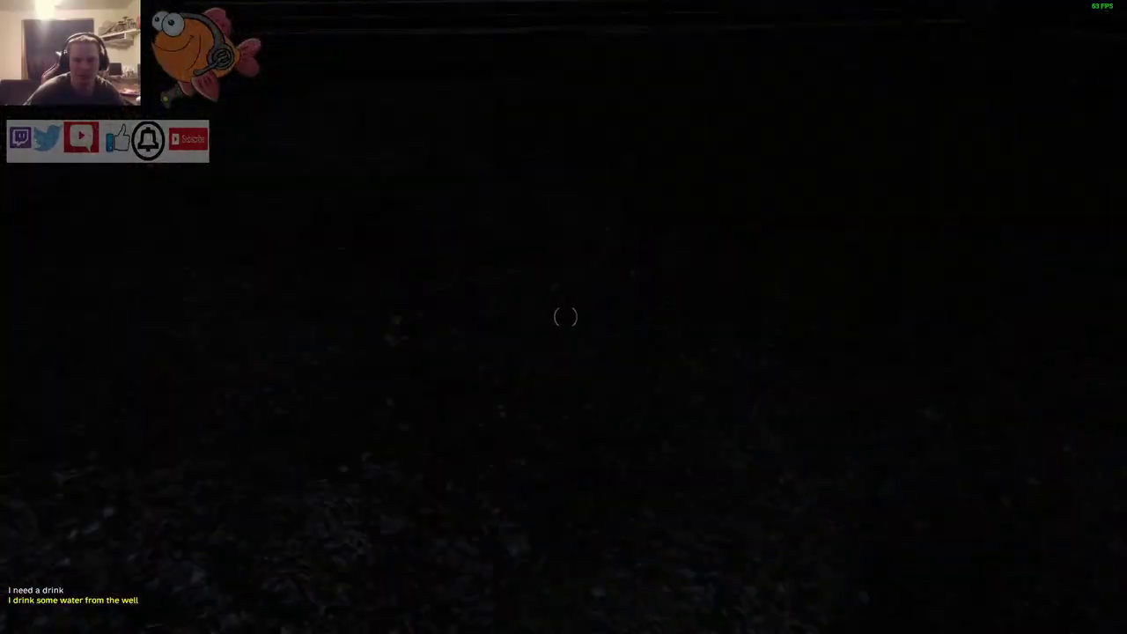
- Review status in the inventory, then walk back toward the well
key("Tab")
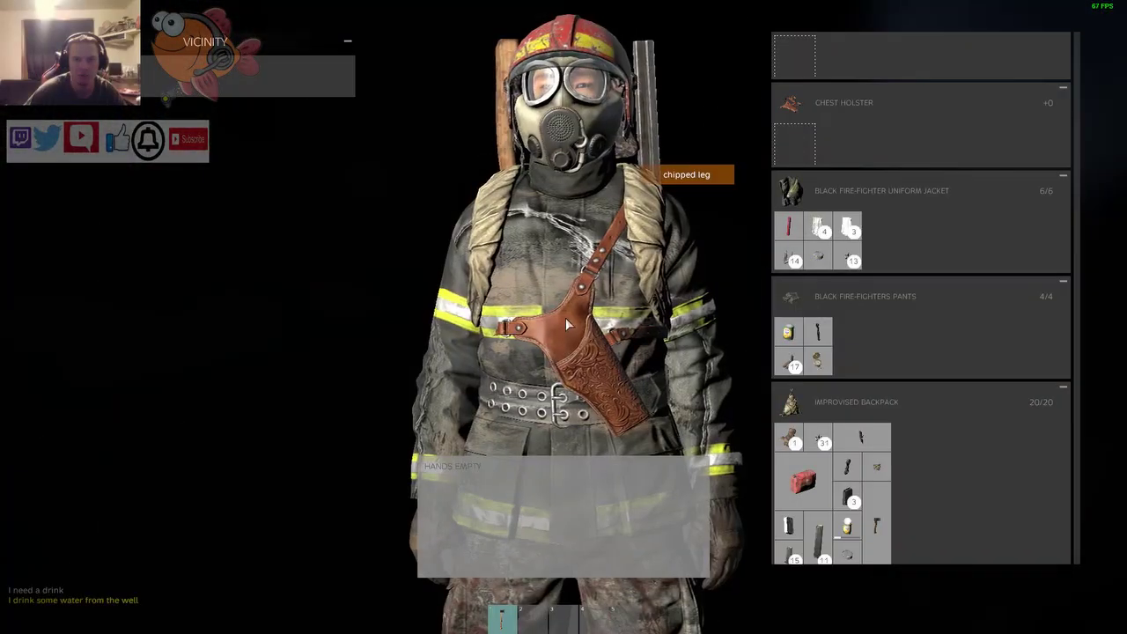
scroll(860, 374, "down", 1)
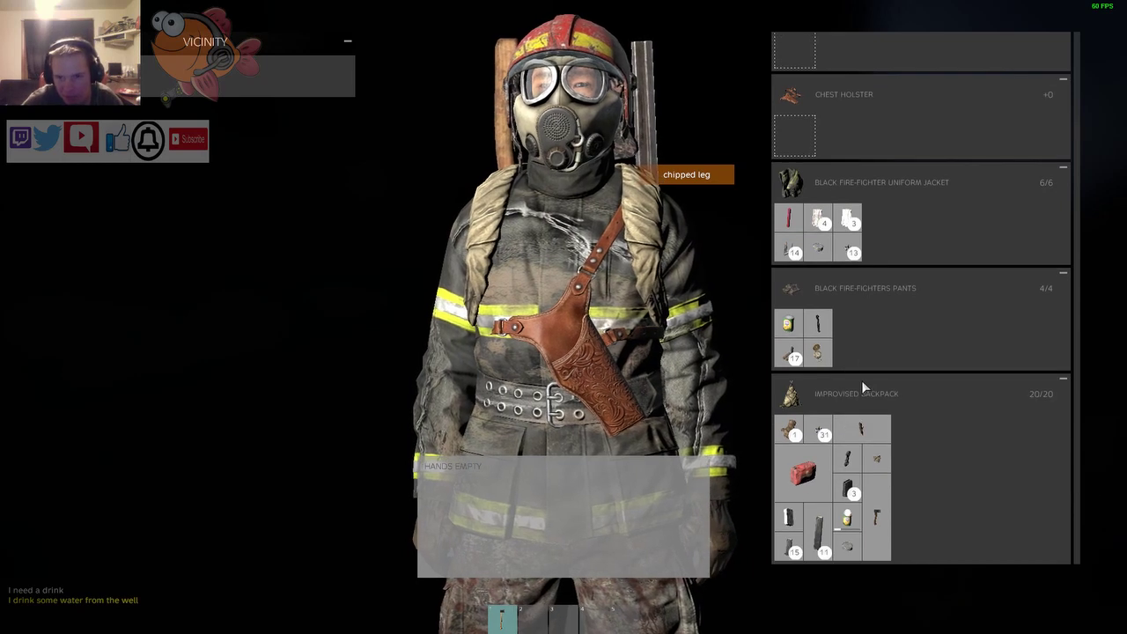
mouse_move(876, 517)
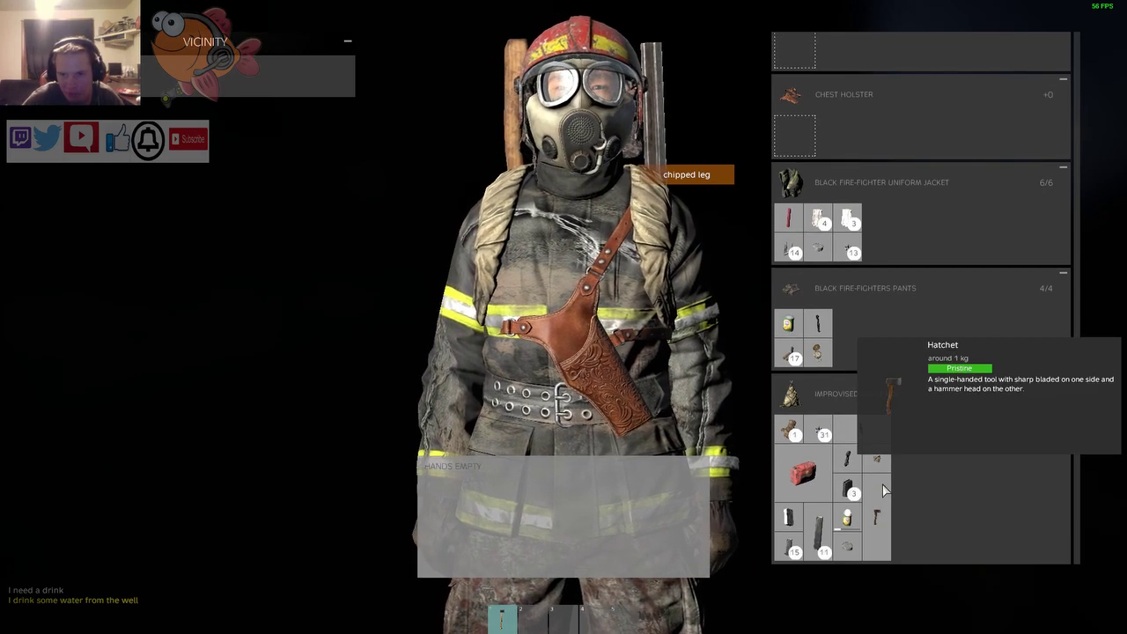
key("Tab")
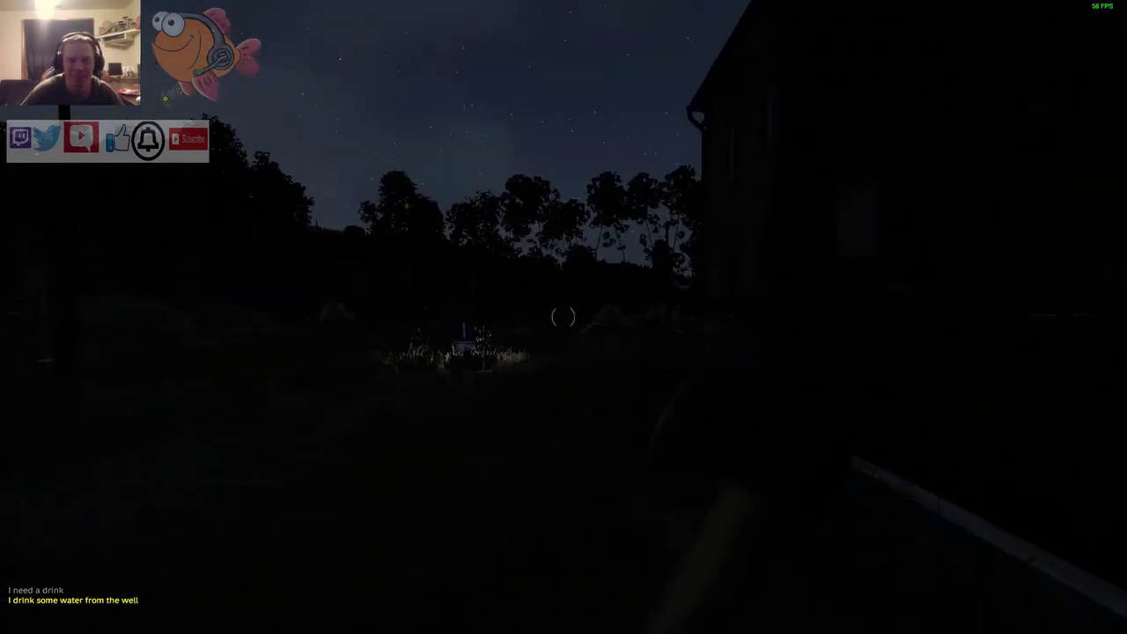
key("w")
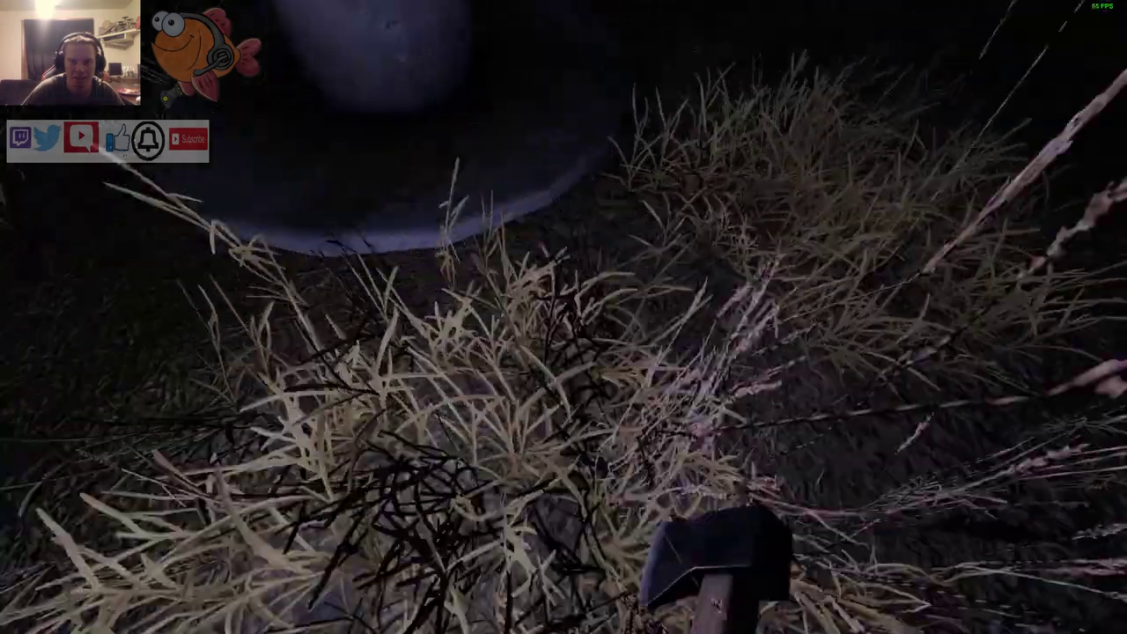
- Swing the axe, enter the house, then open and eat the Canned Spaghetti
left_click(561, 315)
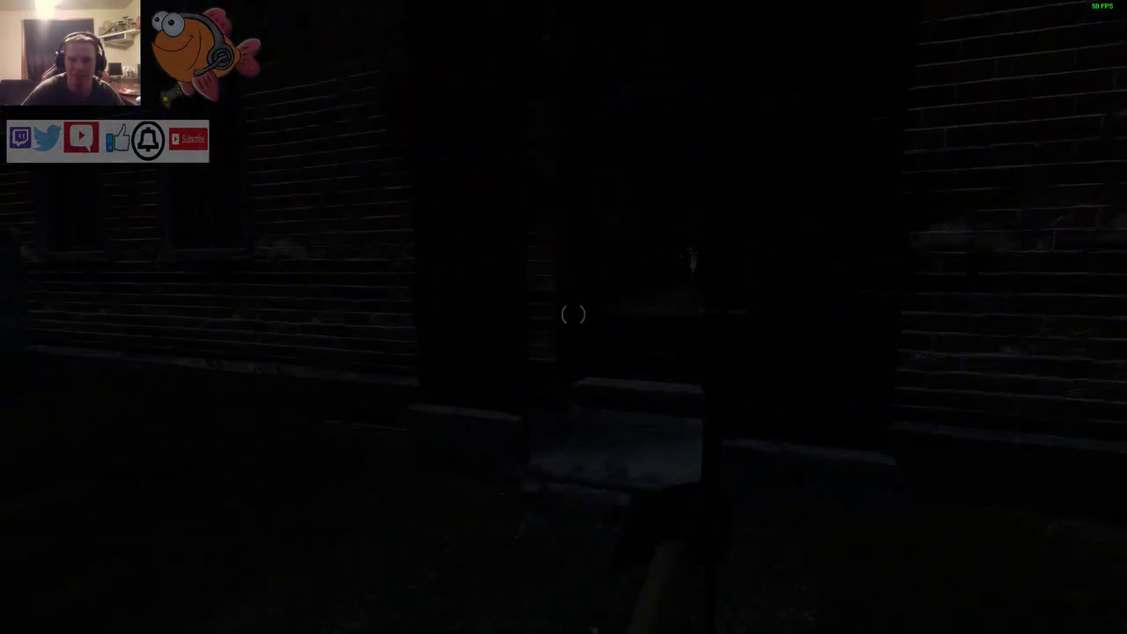
key("w")
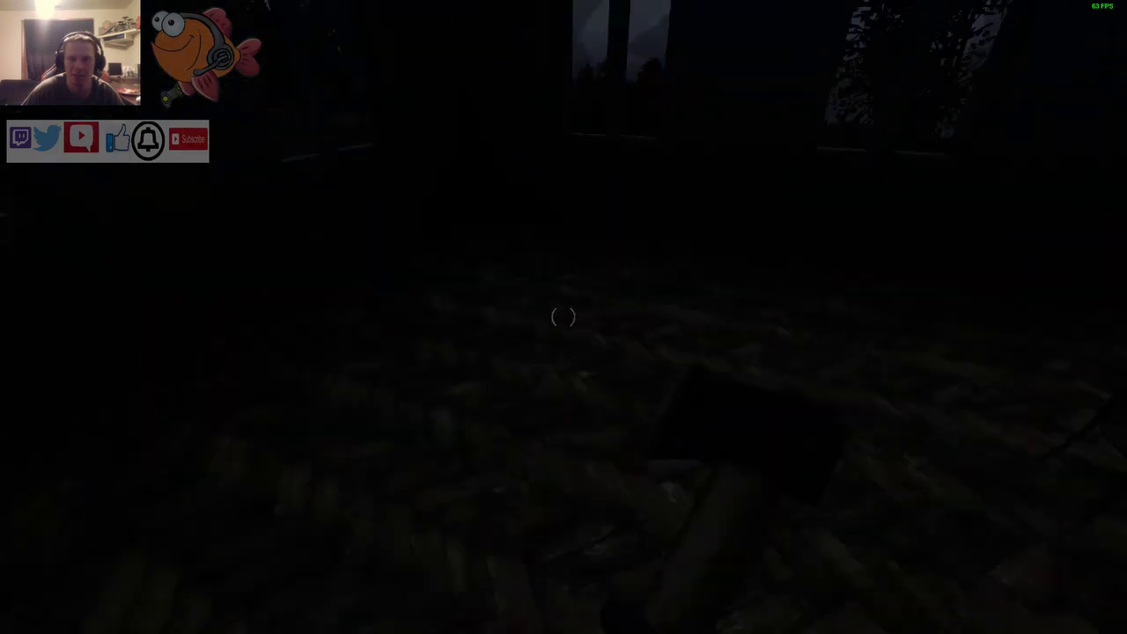
key("w")
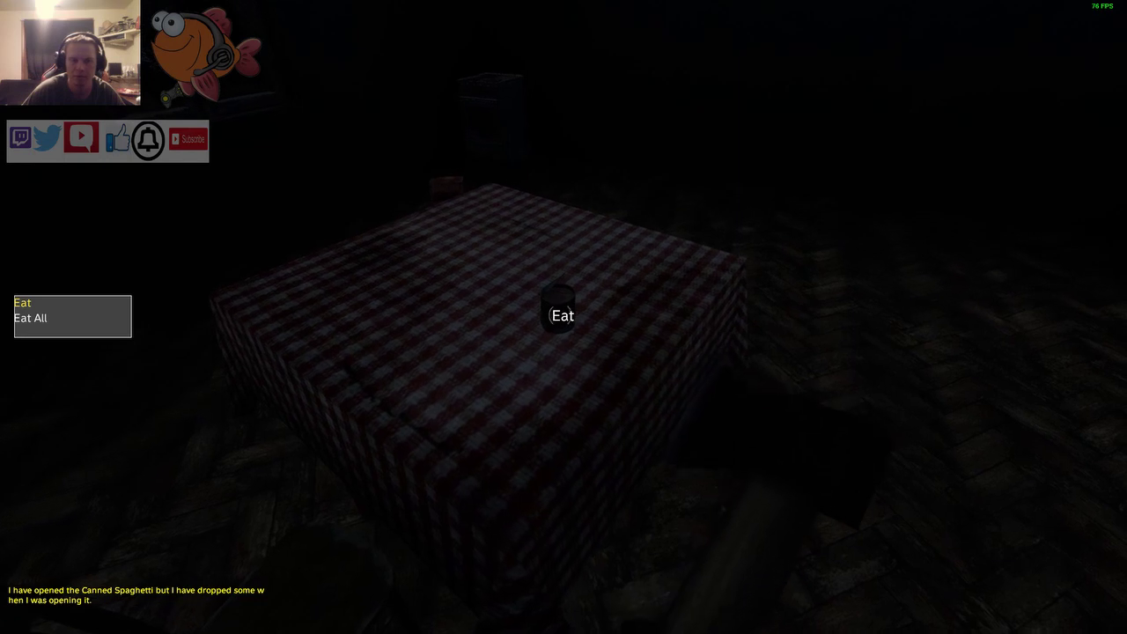
key("e")
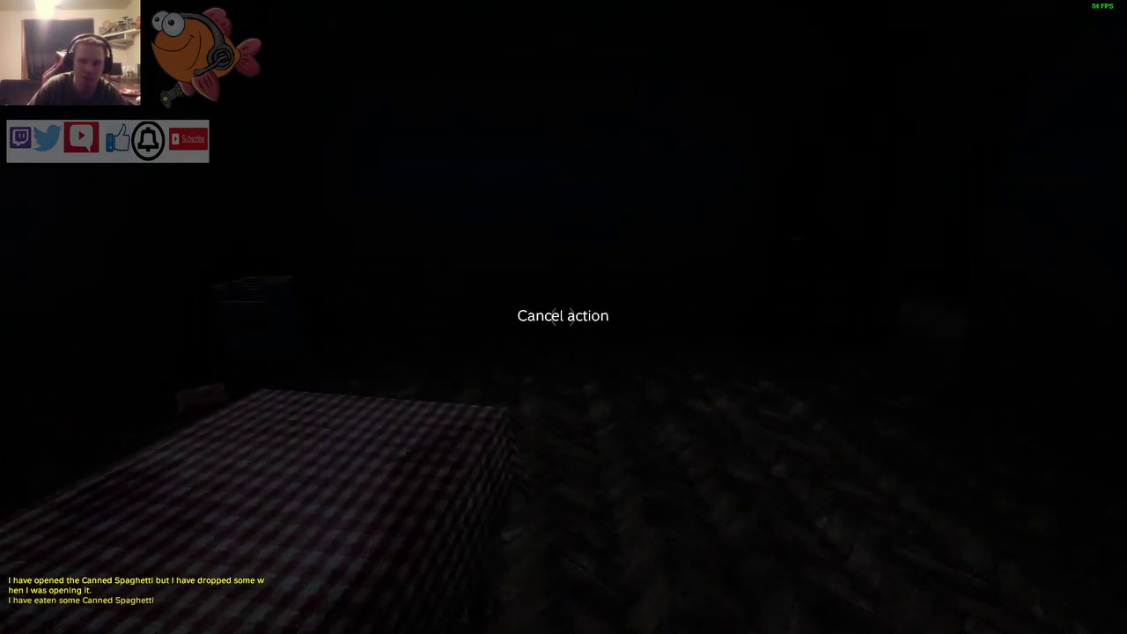
- Move the Canned Spaghetti into the jacket
key("Tab")
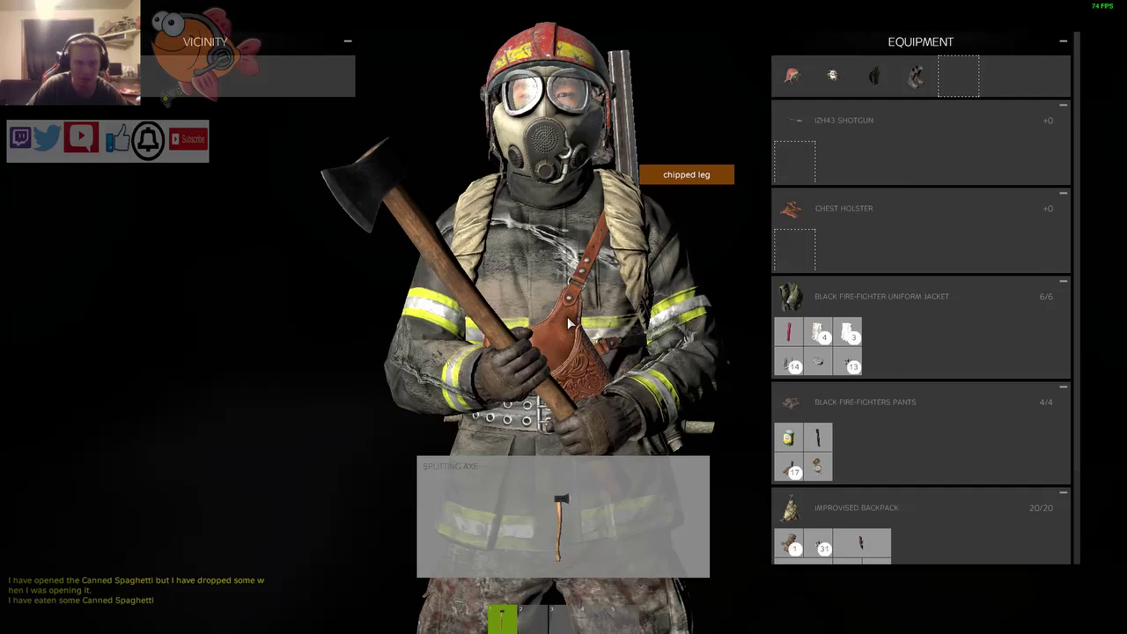
key("Tab")
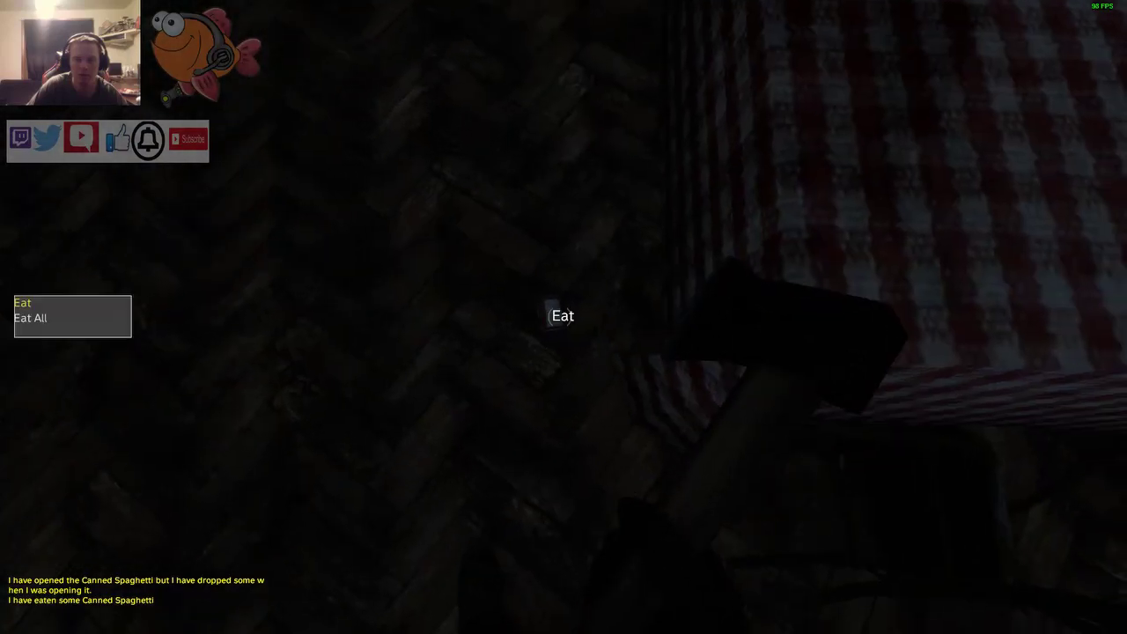
key("Tab")
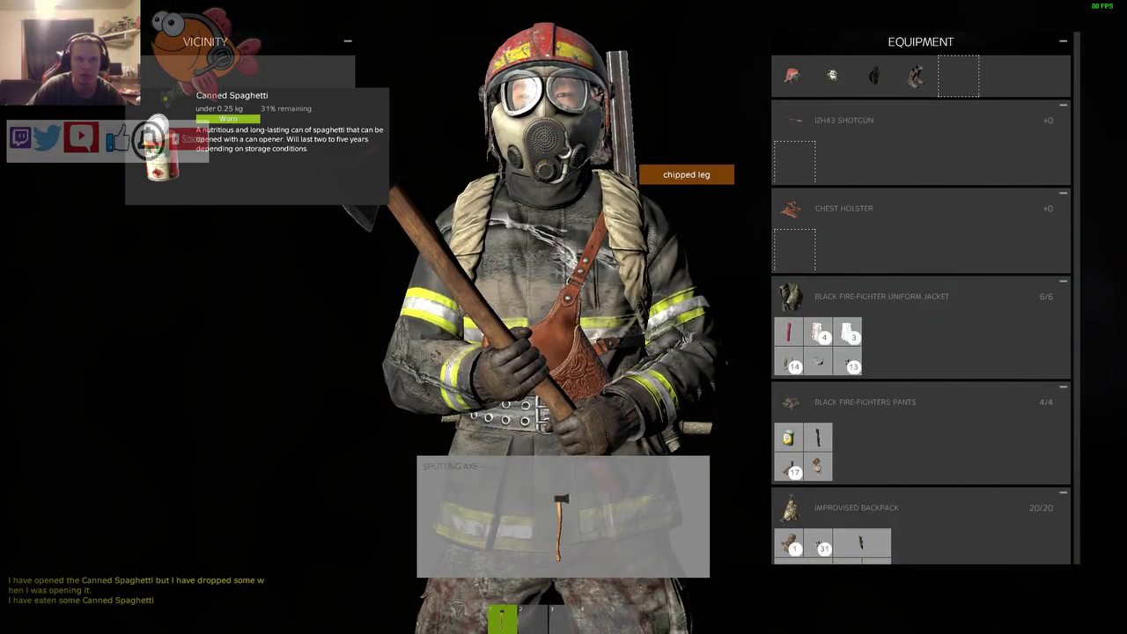
left_click_drag(176, 75, 803, 335)
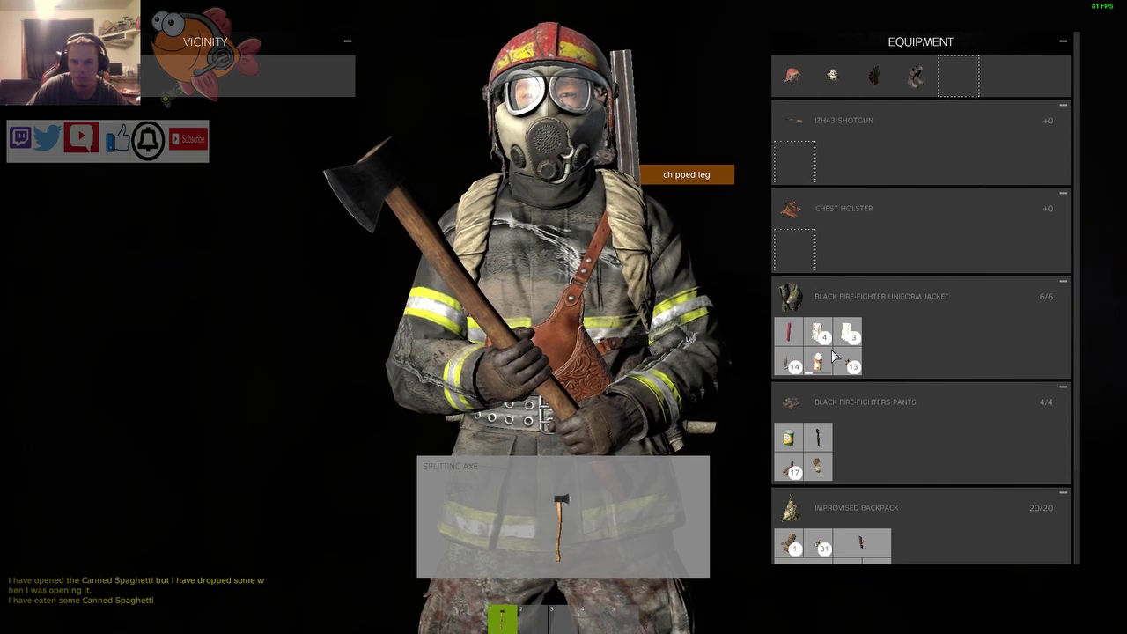
scroll(841, 356, "down", 2)
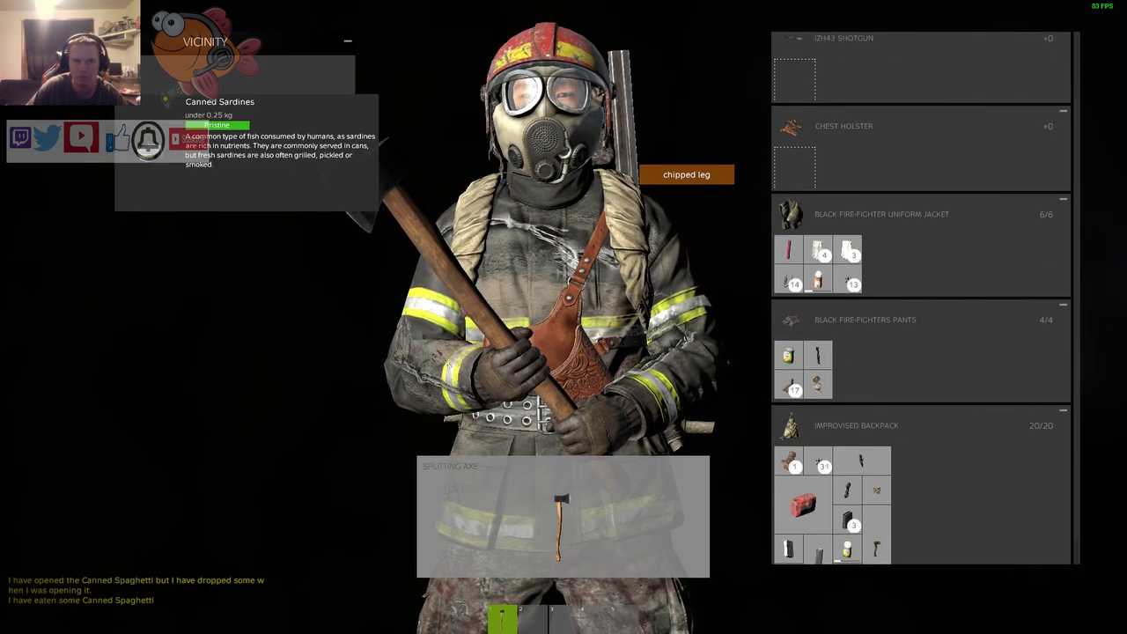
scroll(903, 348, "down", 1)
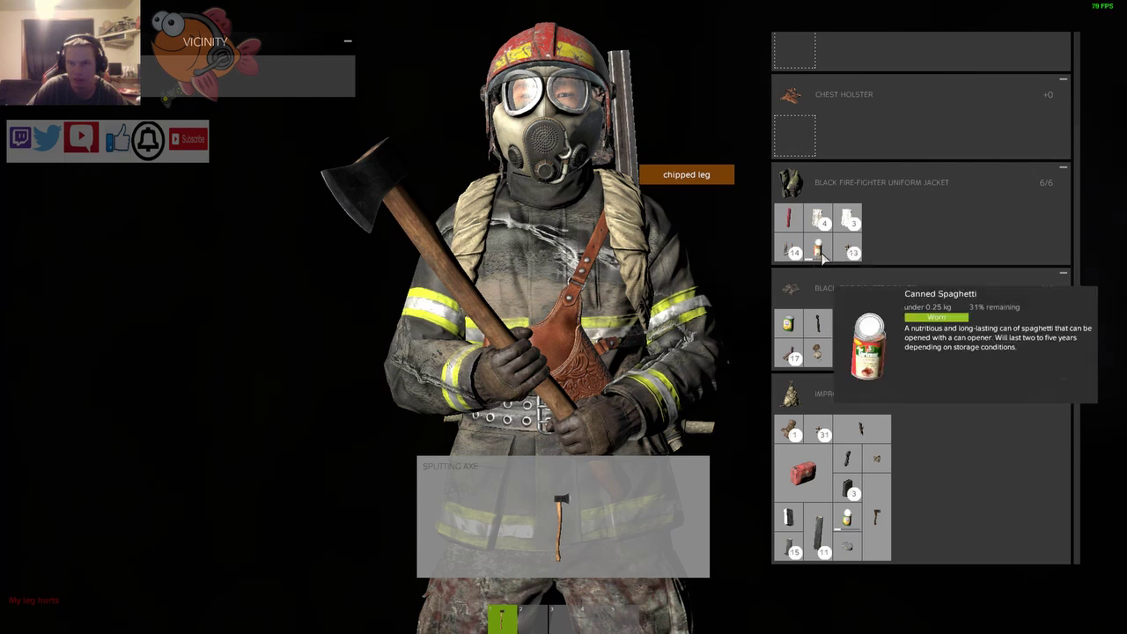
- Take the .22 Rounds from the briefcase and try stacking the 13 rounds on the shotgun
key("Tab")
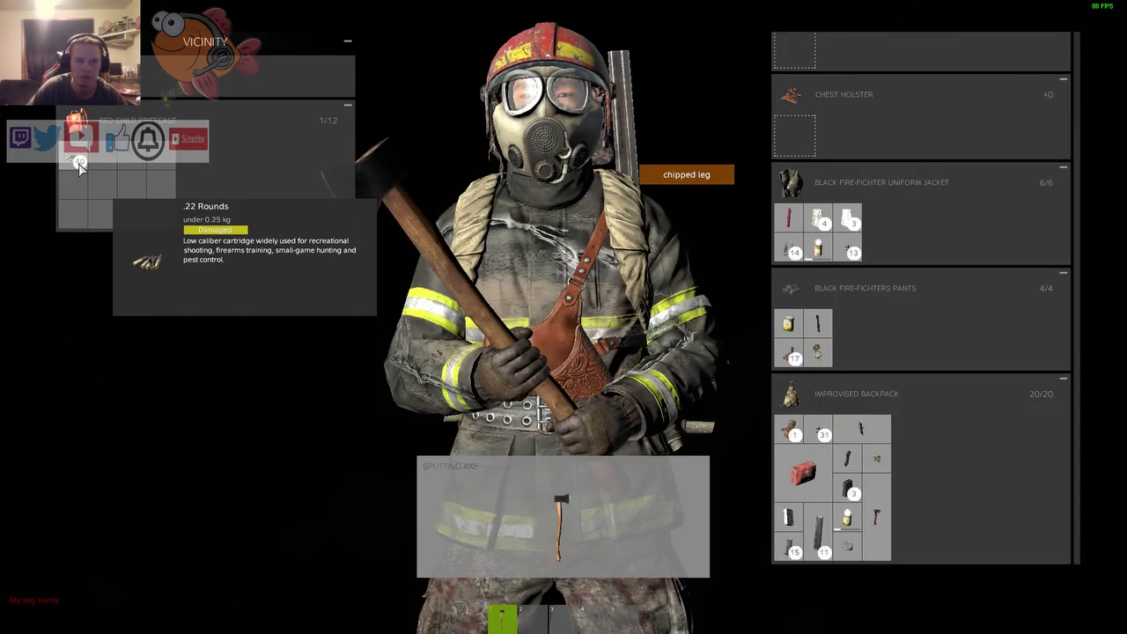
scroll(965, 245, "up", 3)
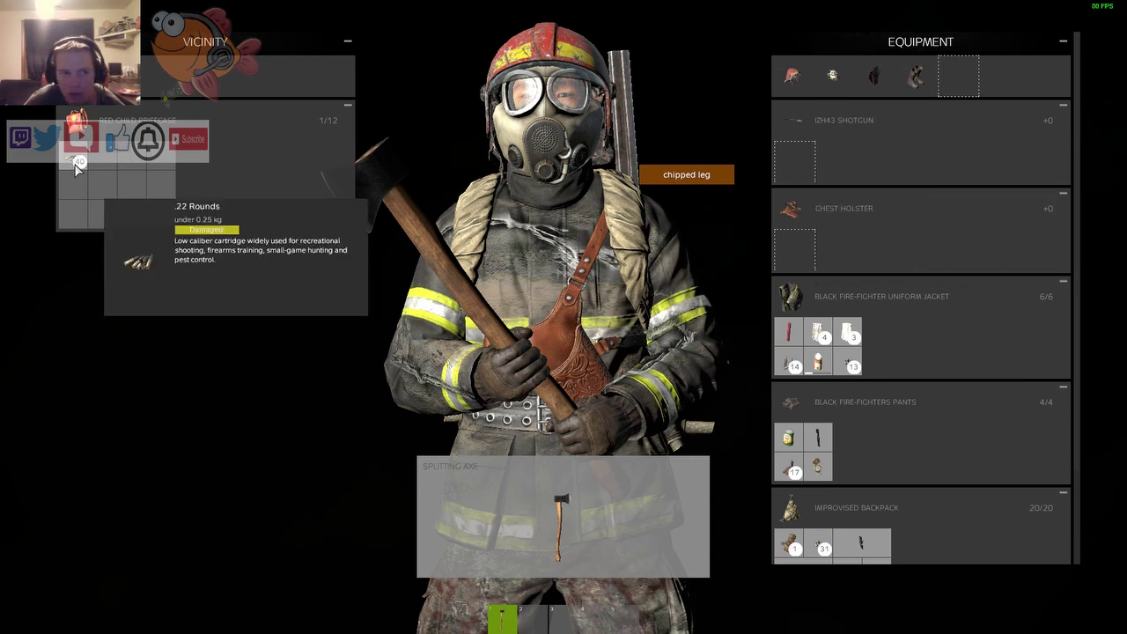
left_click_drag(74, 164, 581, 152)
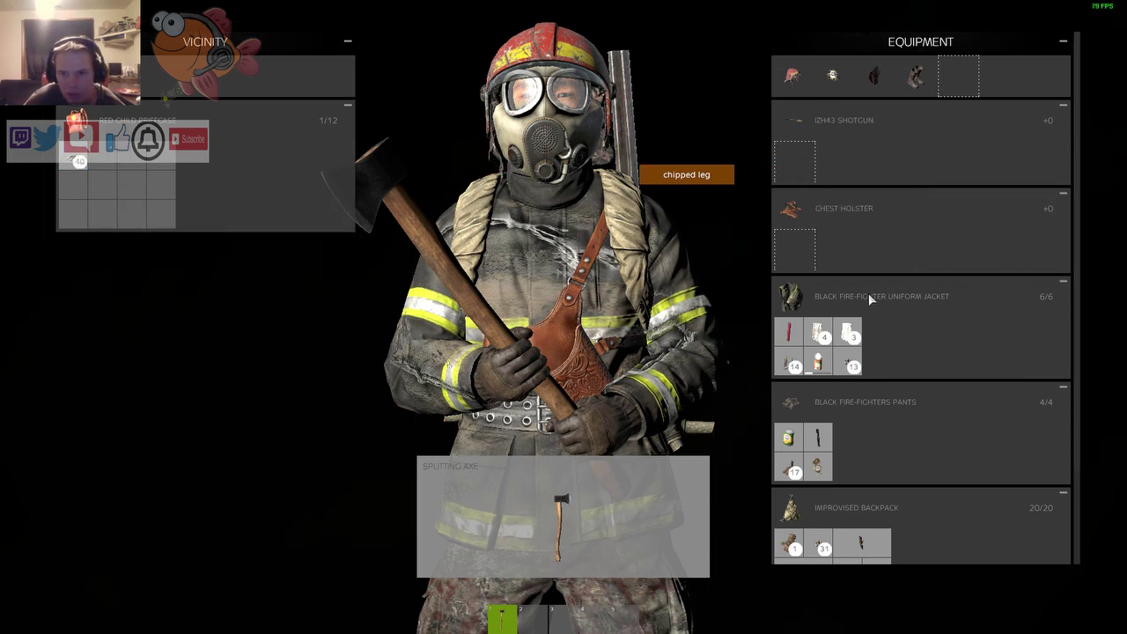
left_click_drag(789, 363, 780, 233)
left_click_drag(849, 365, 825, 314)
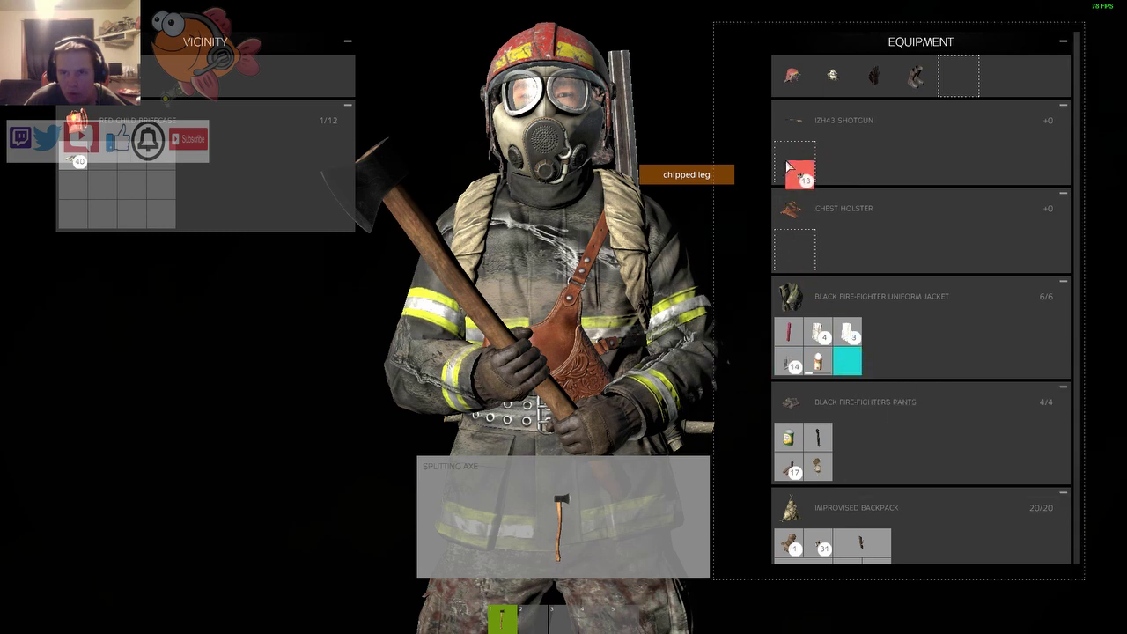
scroll(810, 378, "down", 3)
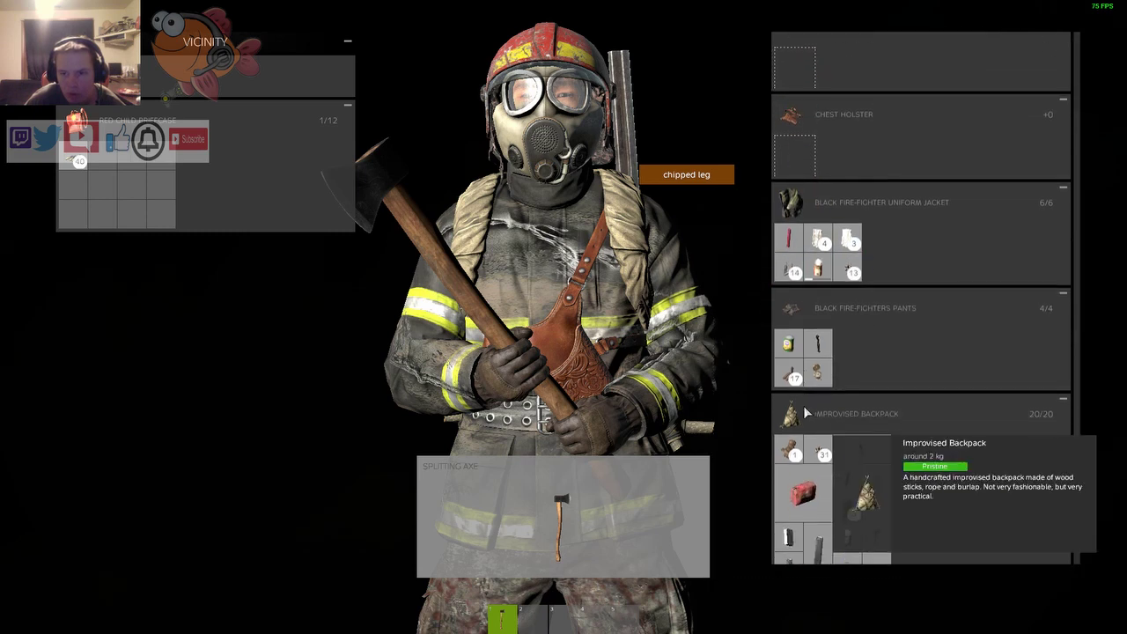
- Inspect the First Aid Kit, then move it into the briefcase
right_click(811, 496)
left_click(827, 501)
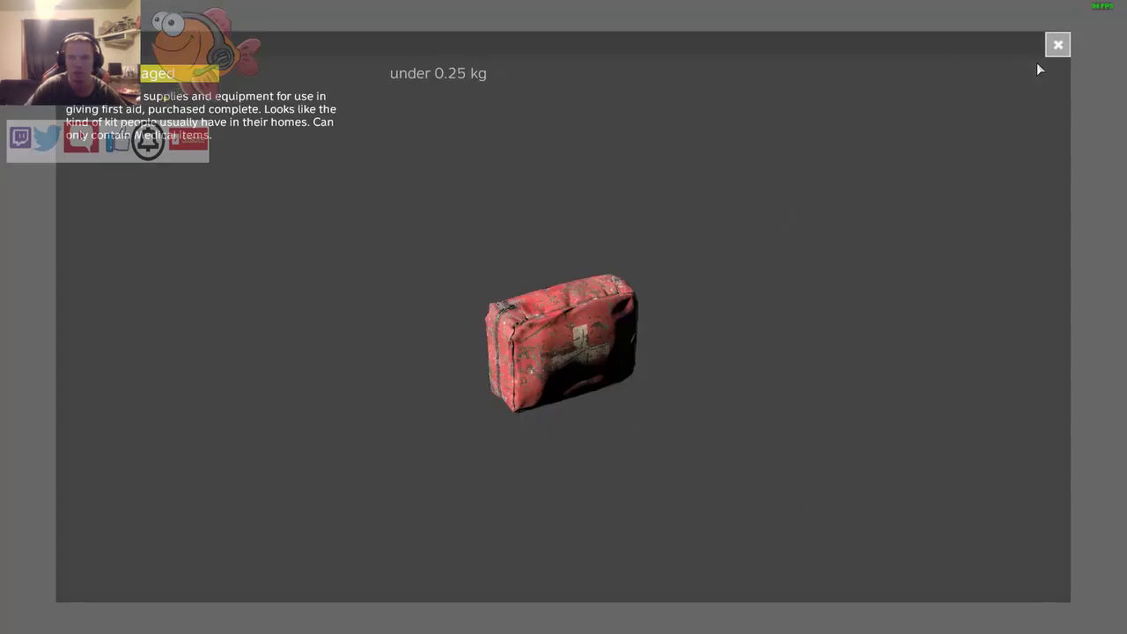
left_click(1057, 44)
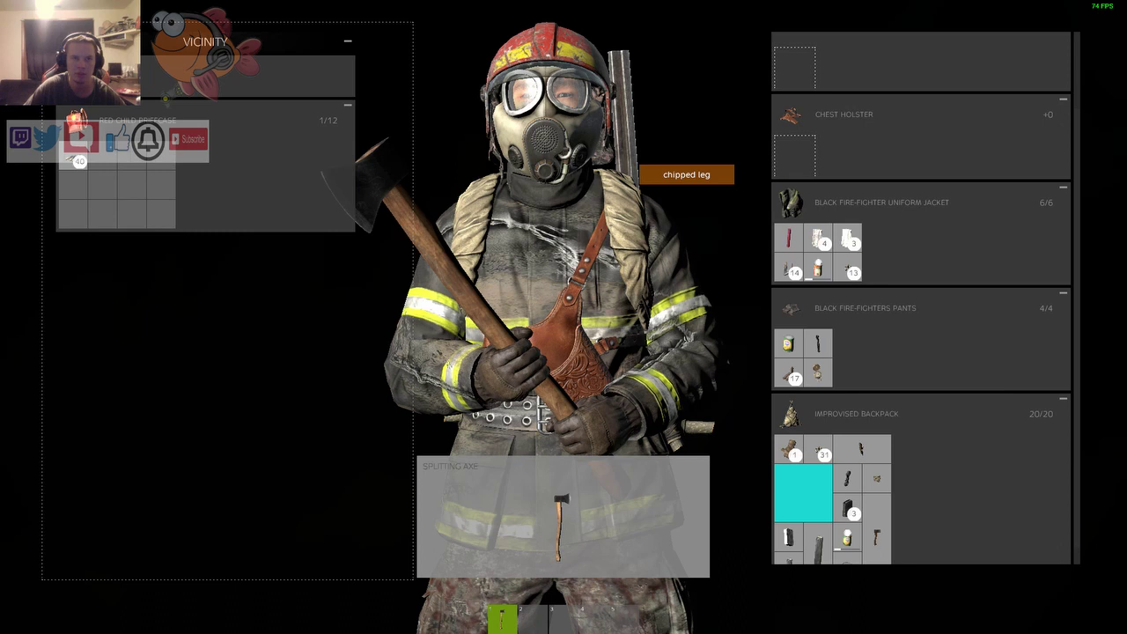
left_click_drag(108, 163, 126, 170)
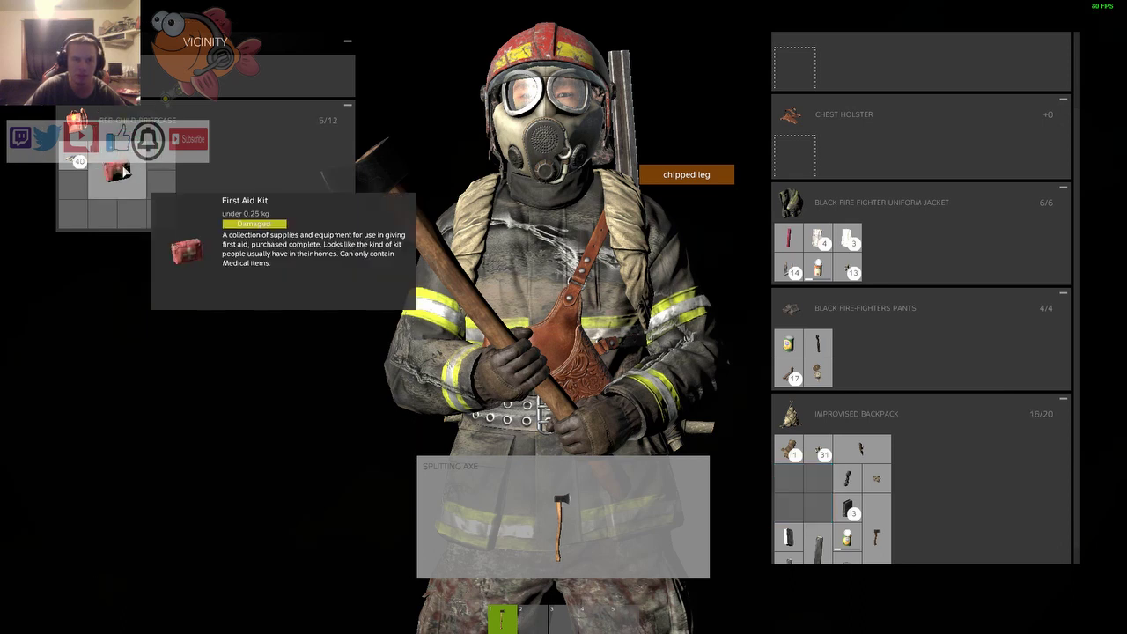
- Inspect the First Aid Kit again, then drag items out of the briefcase
right_click(126, 171)
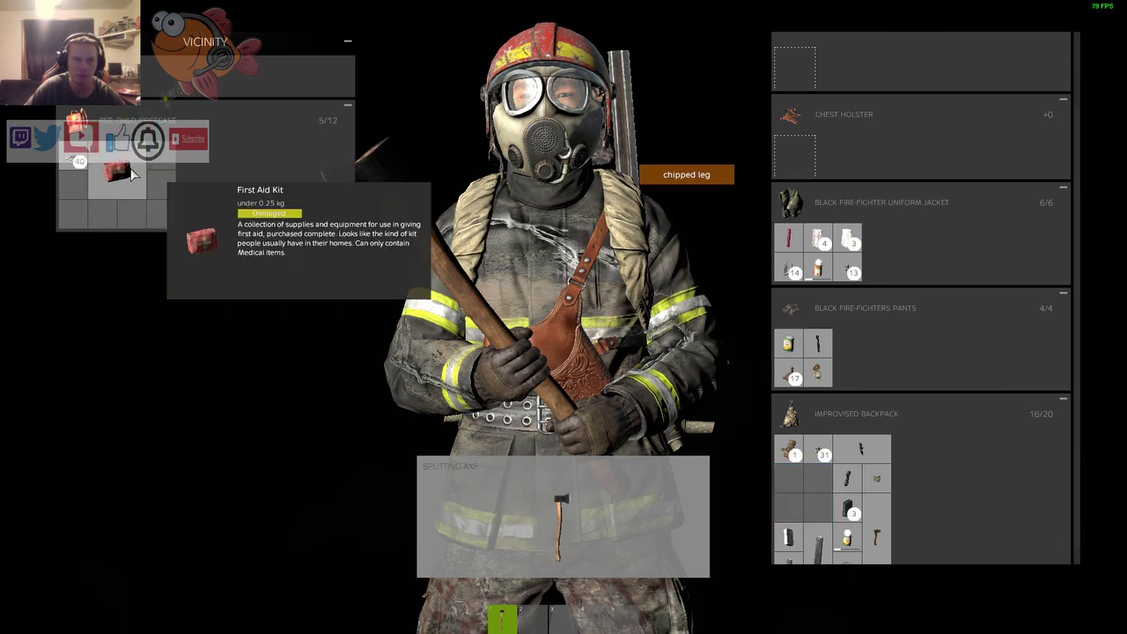
right_click(126, 176)
left_click(148, 187)
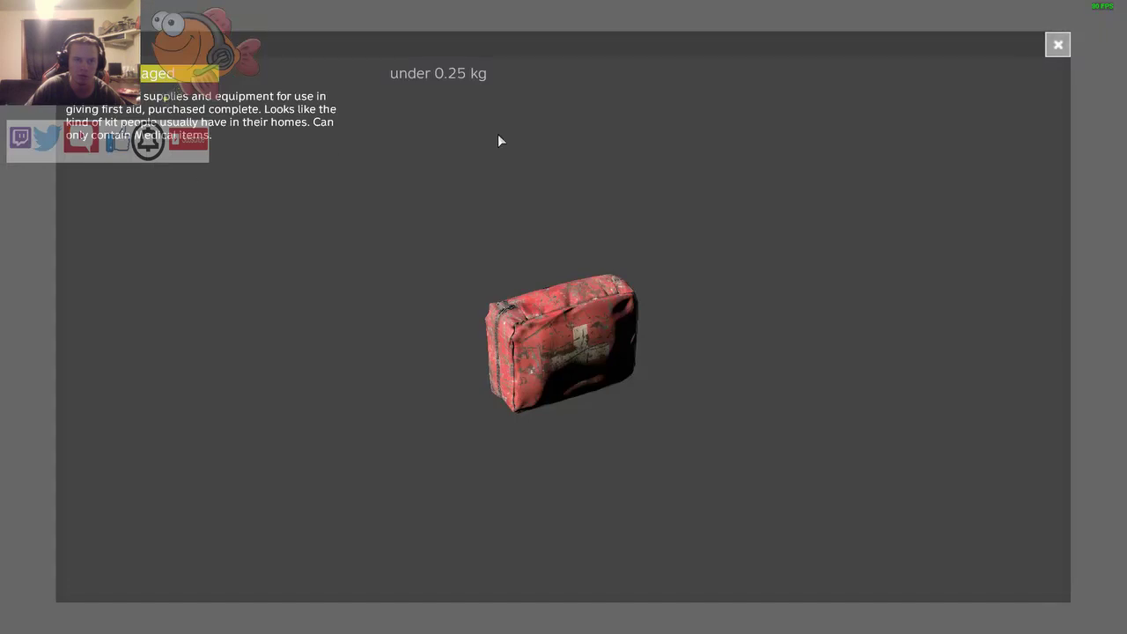
left_click(1063, 52)
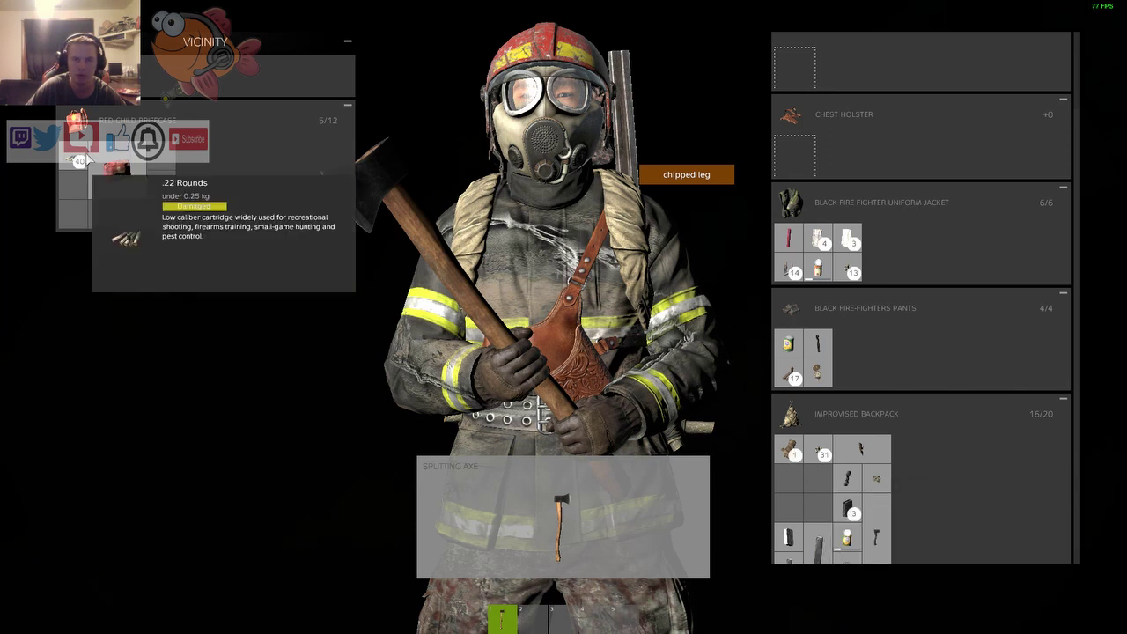
left_click_drag(117, 171, 388, 284)
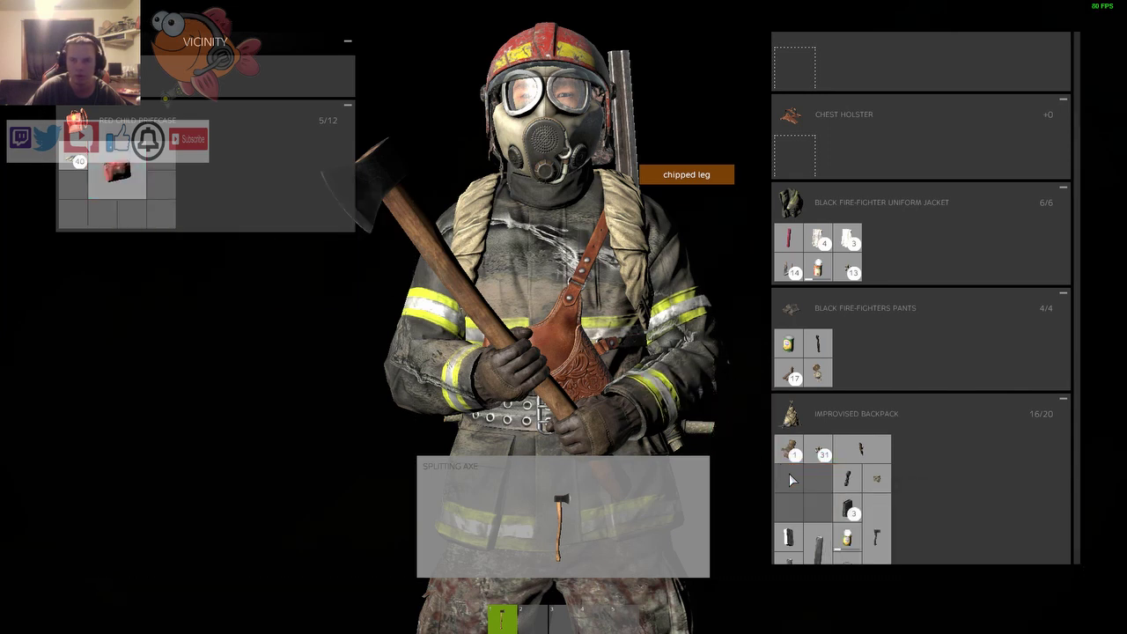
left_click_drag(117, 172, 623, 398)
left_click_drag(130, 189, 735, 412)
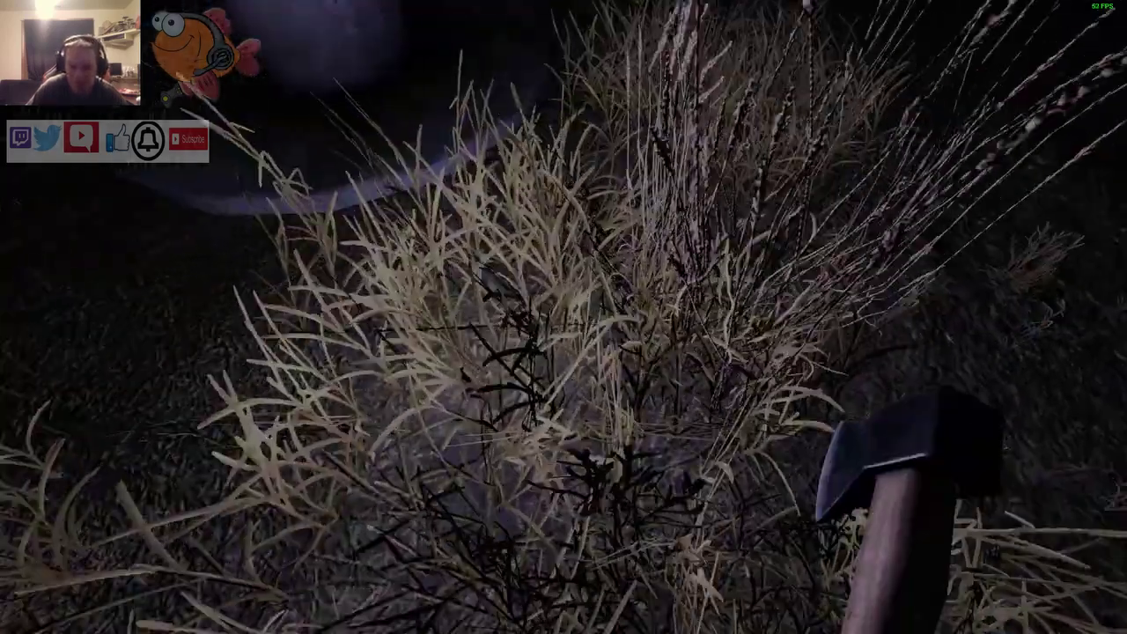
- Chop into the bush with three axe swings
left_click(560, 308)
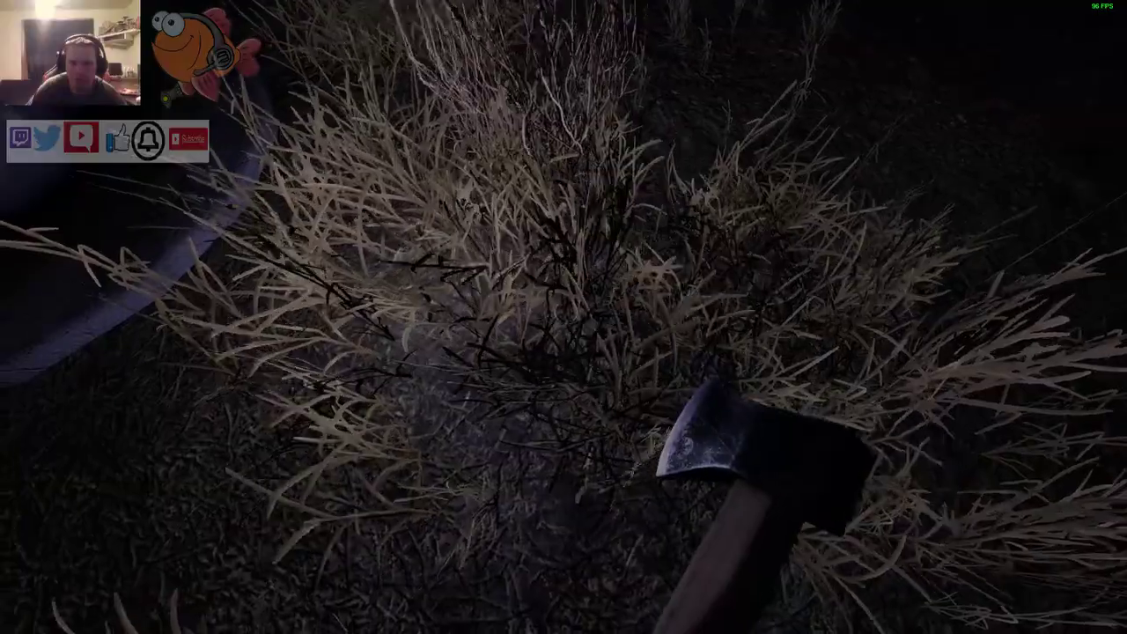
left_click(563, 317)
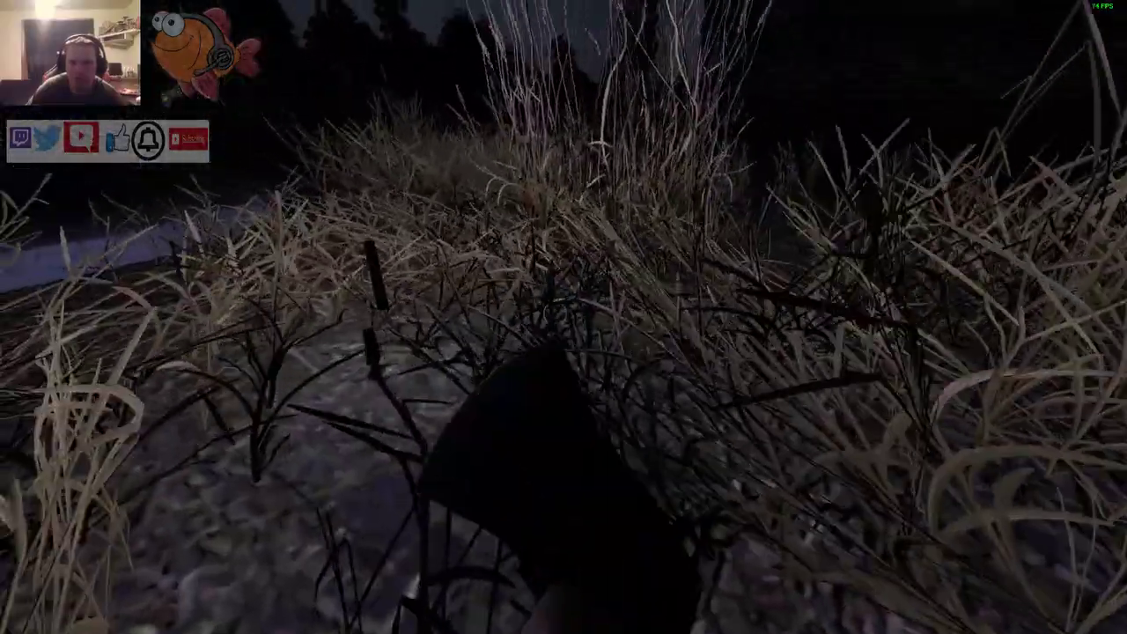
left_click(563, 317)
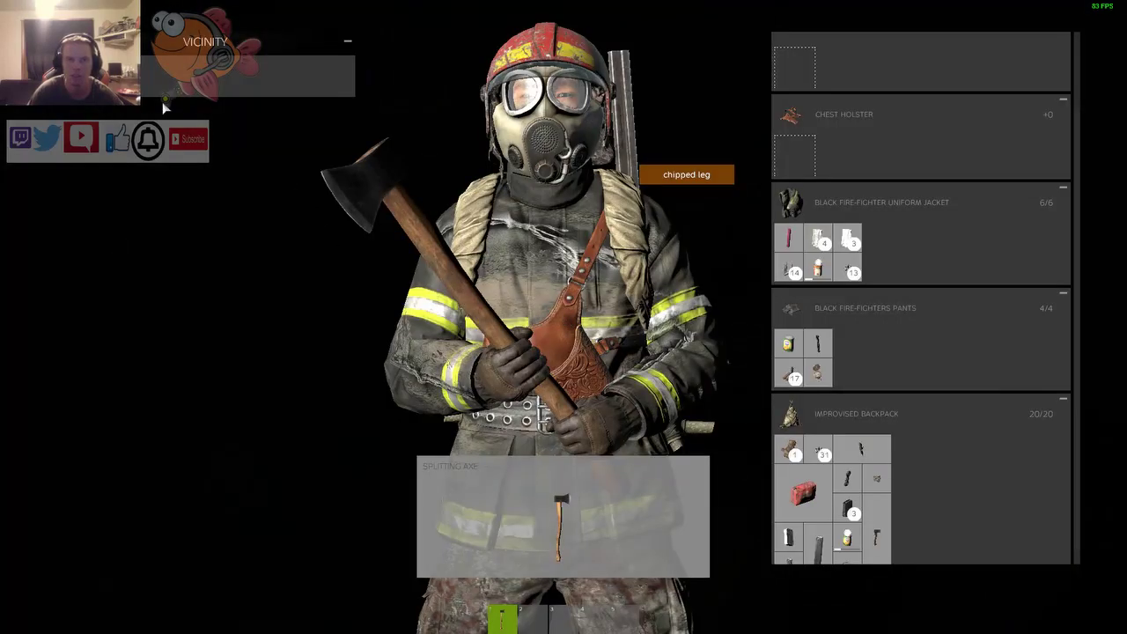
- Close the inventory and return to the game beside the bed
key("Tab")
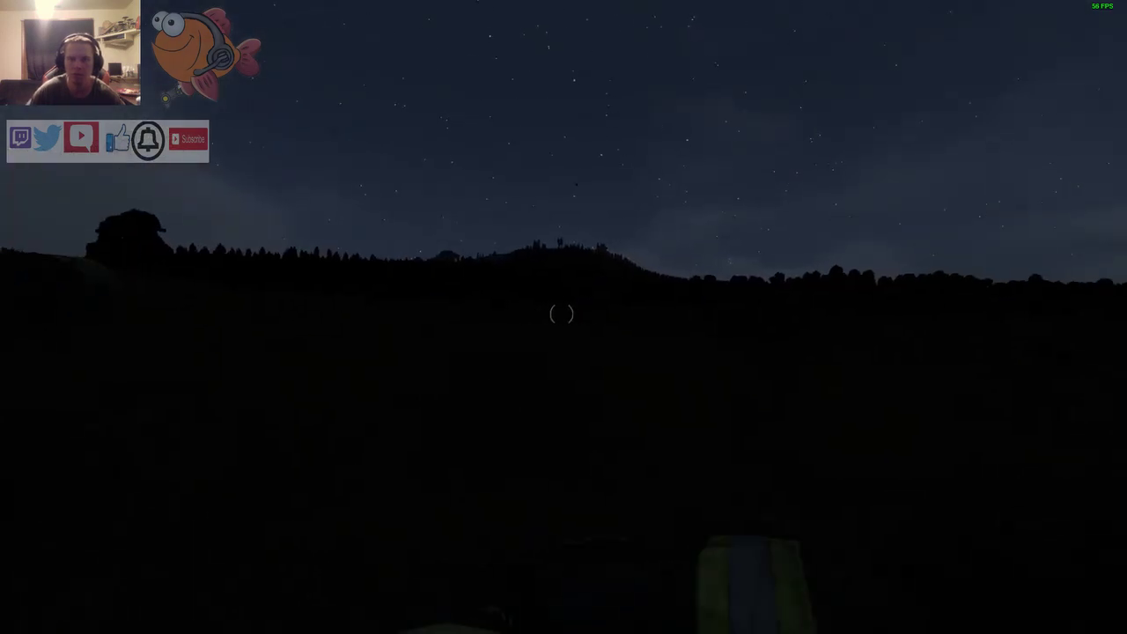
- Walk across the dark fields toward the treeline and the forest road
left_click(564, 317)
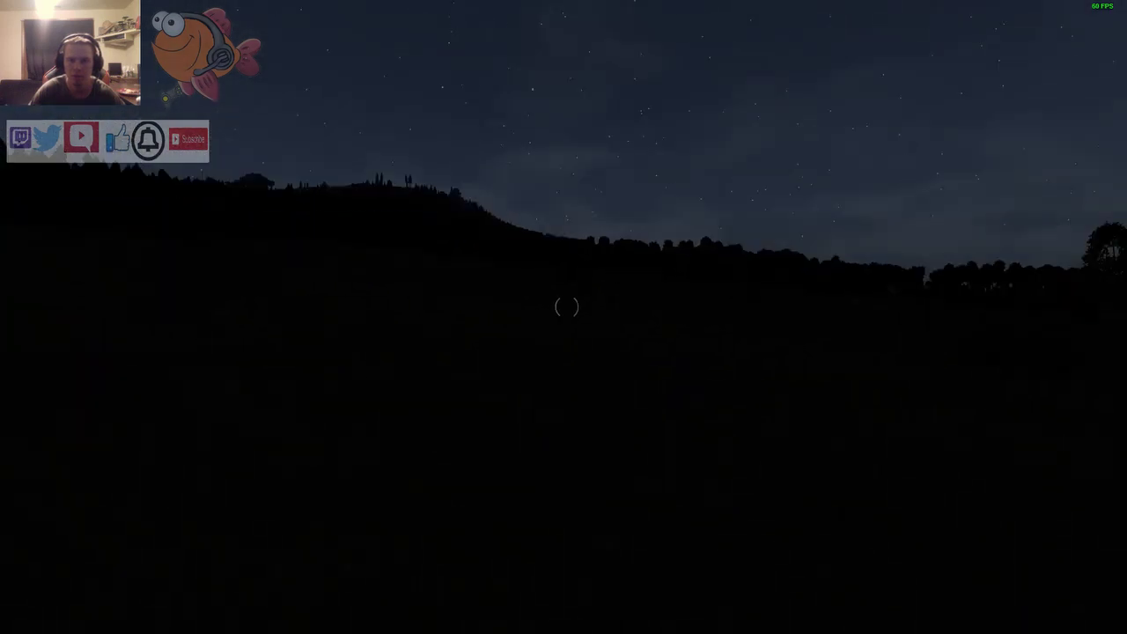
key("w")
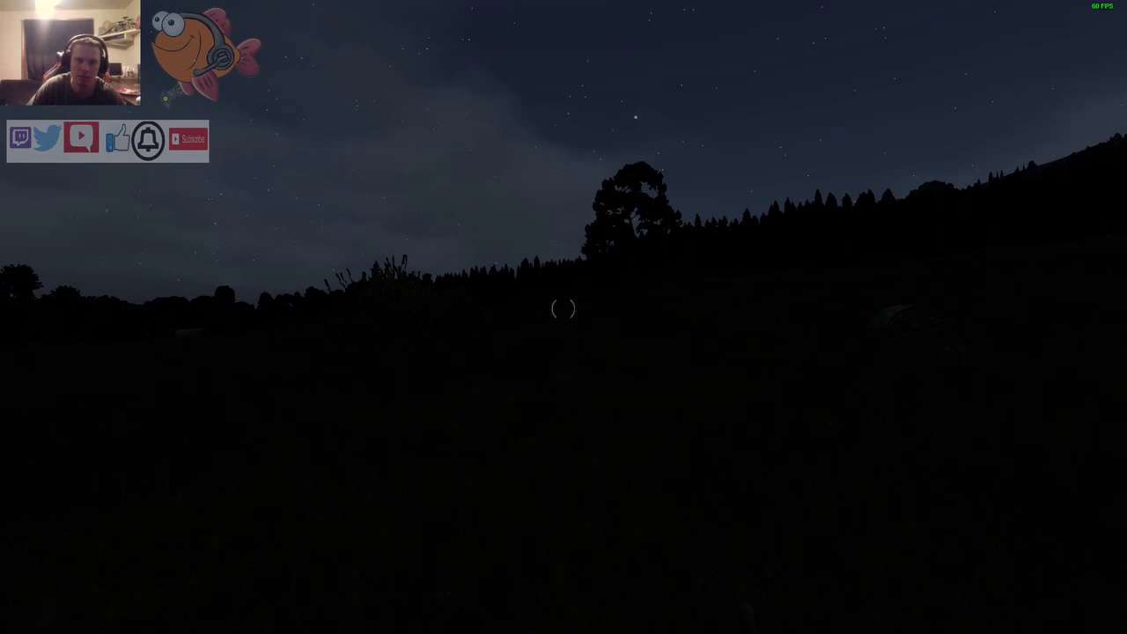
key("w")
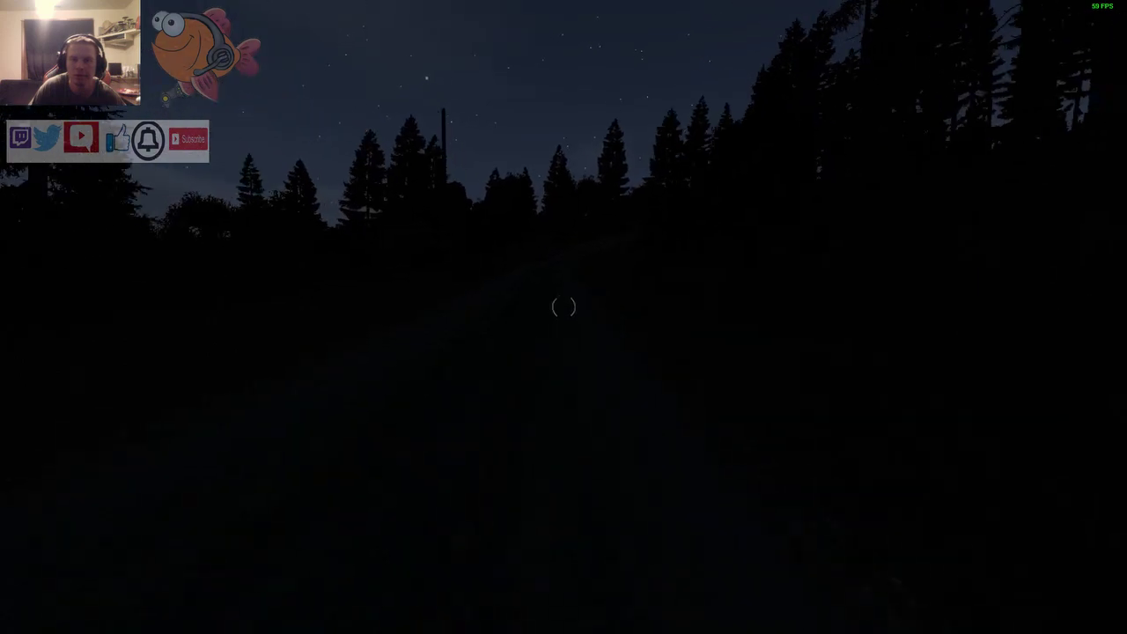
- Follow the forest road uphill, veering right then left, toward the dark buildings
key("w")
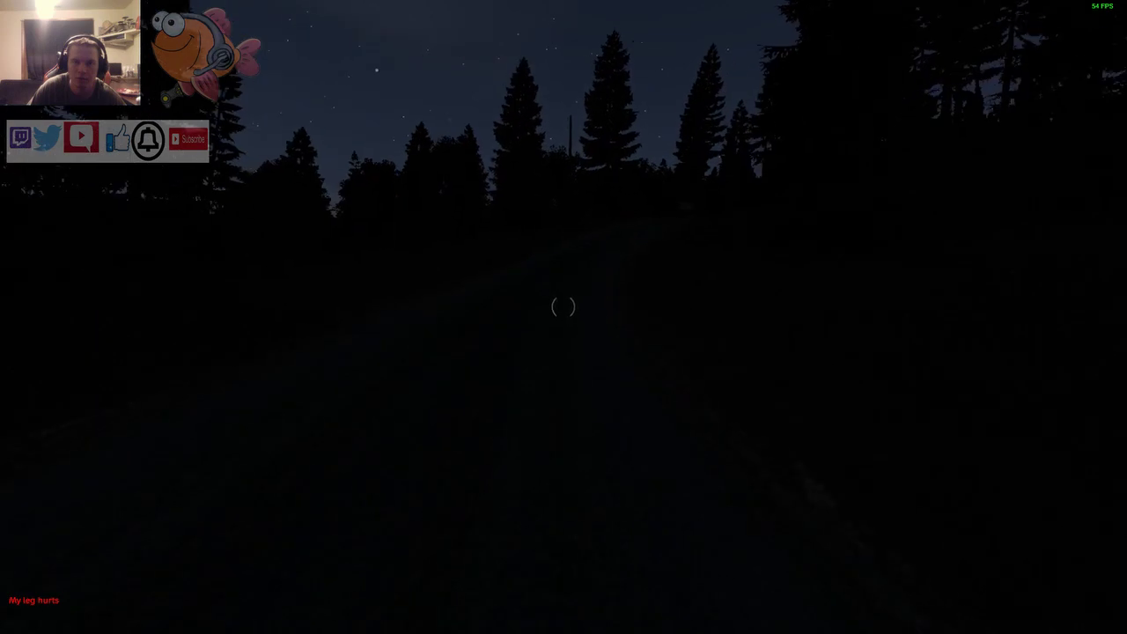
key("w")
key("w")
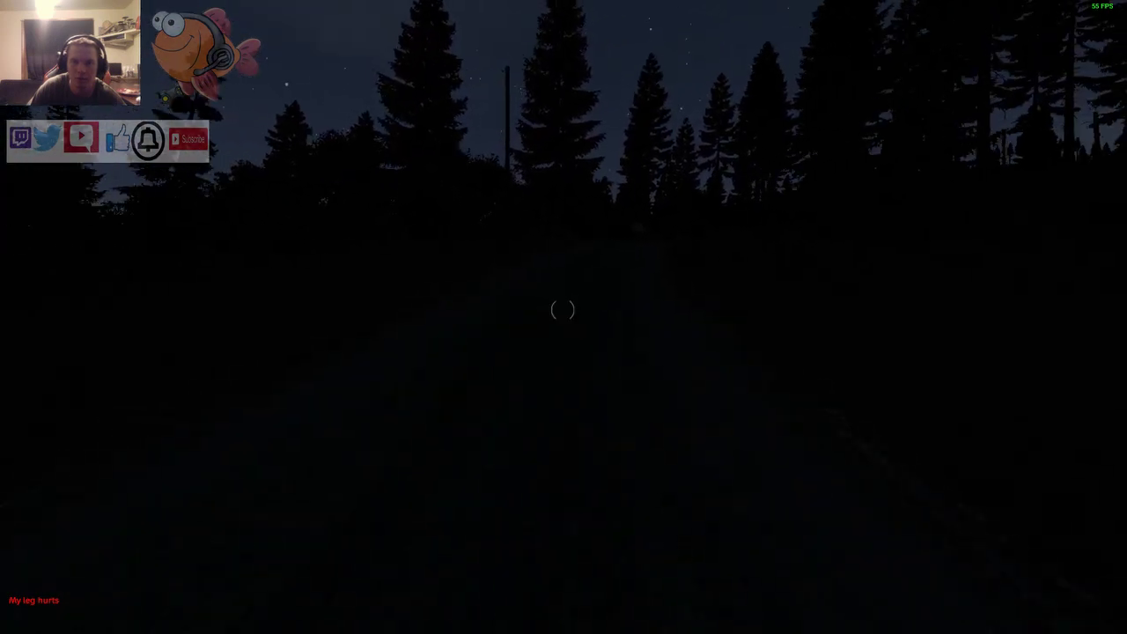
key("w")
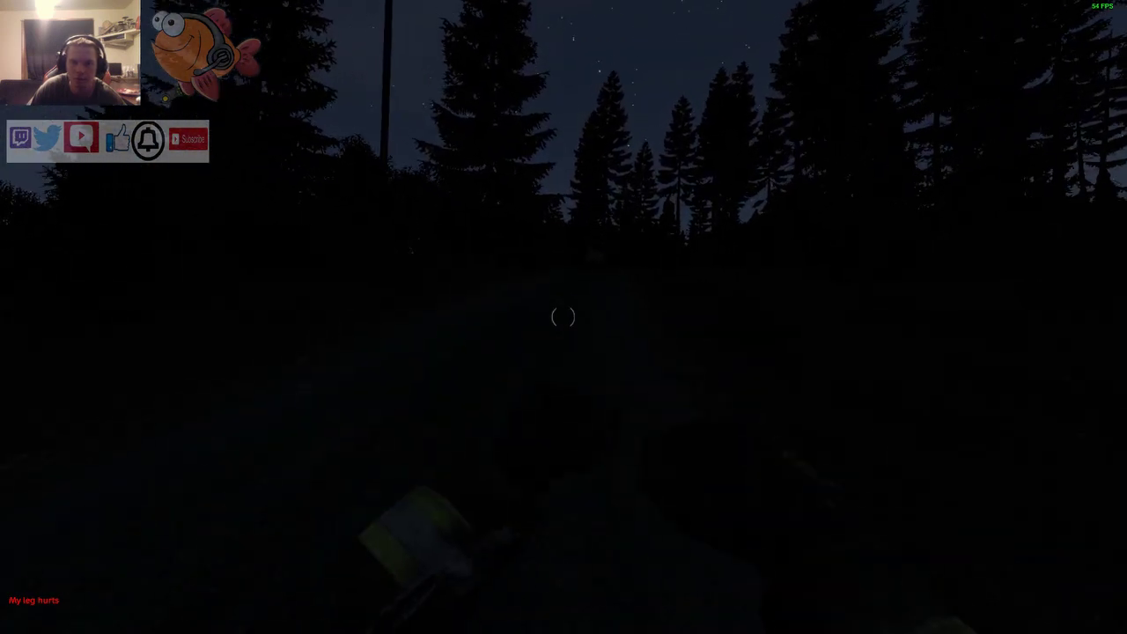
key("w")
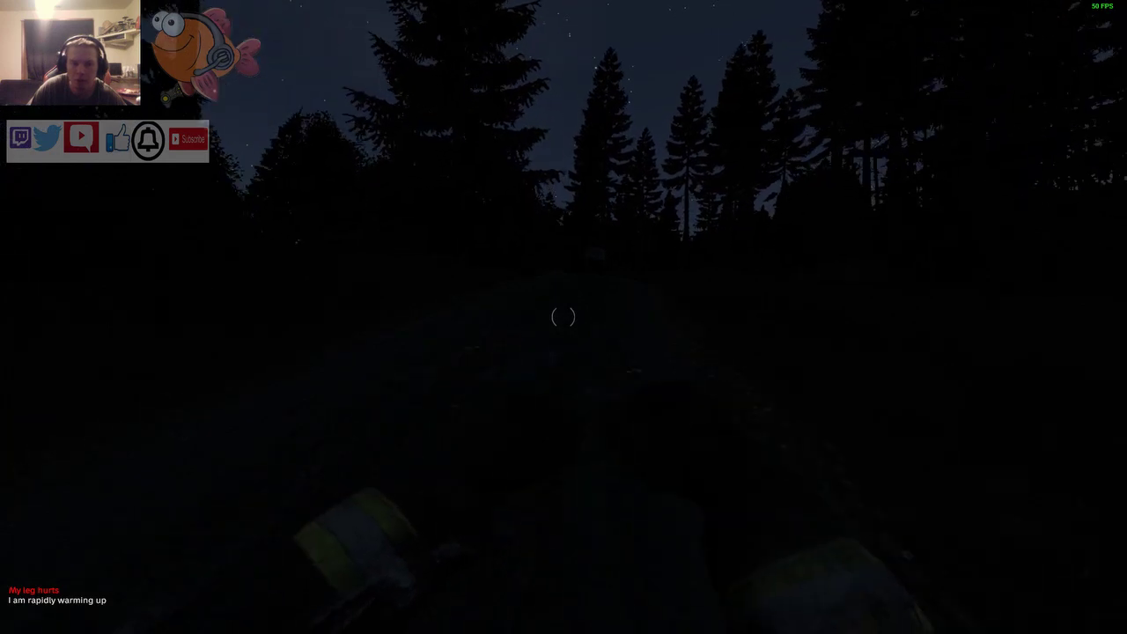
key("w")
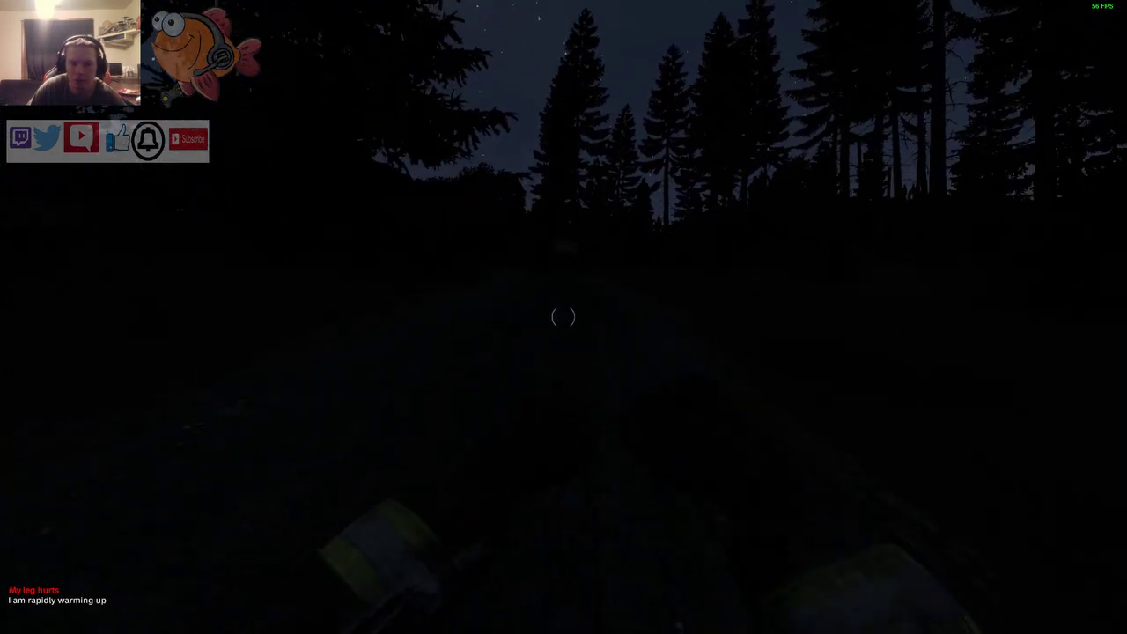
key("w")
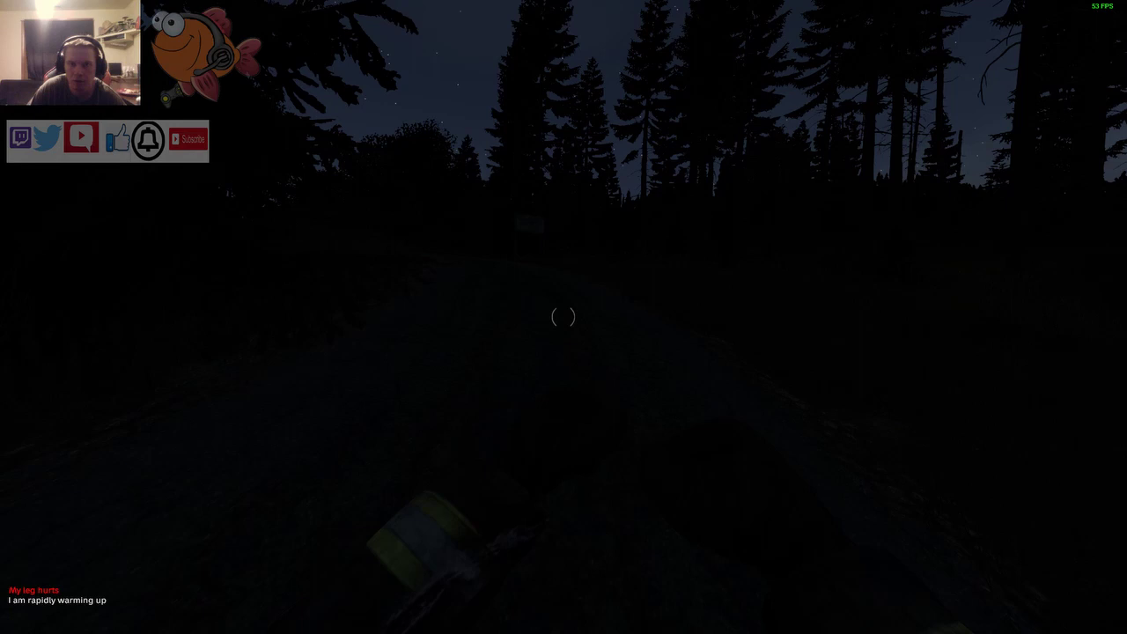
key("w")
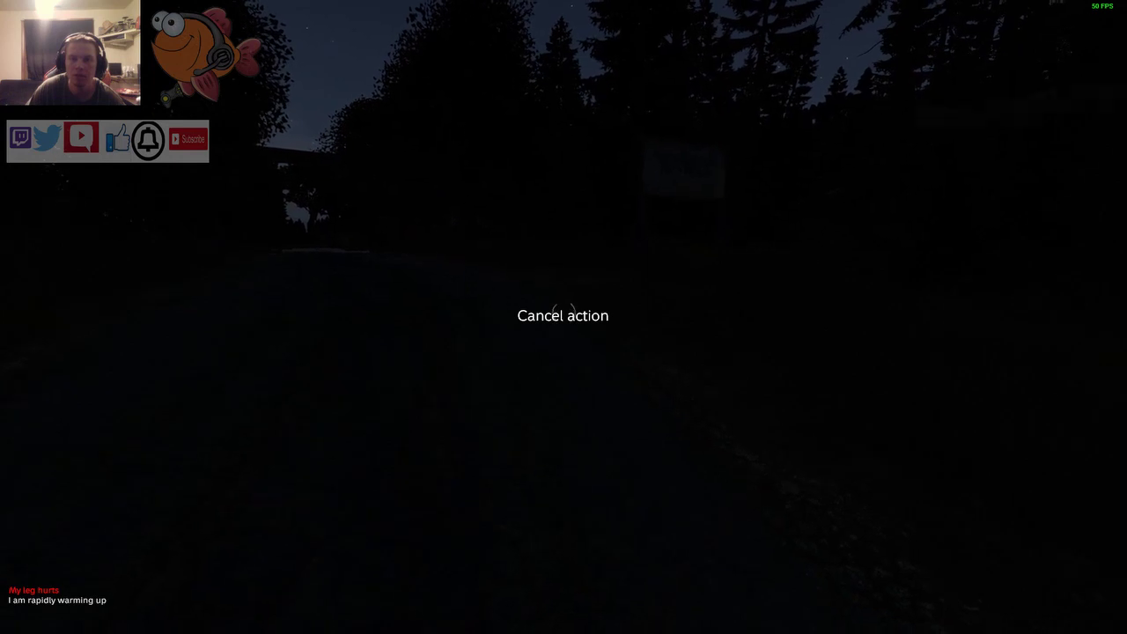
- Turn from the dark house onto the railed path between the trees
key("w")
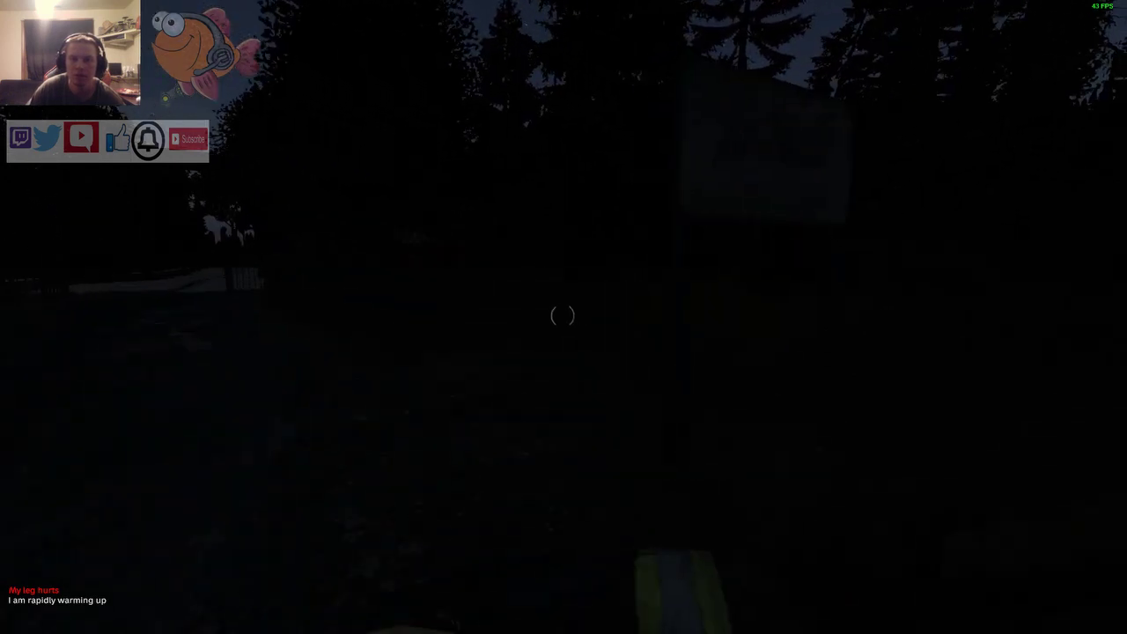
key("w")
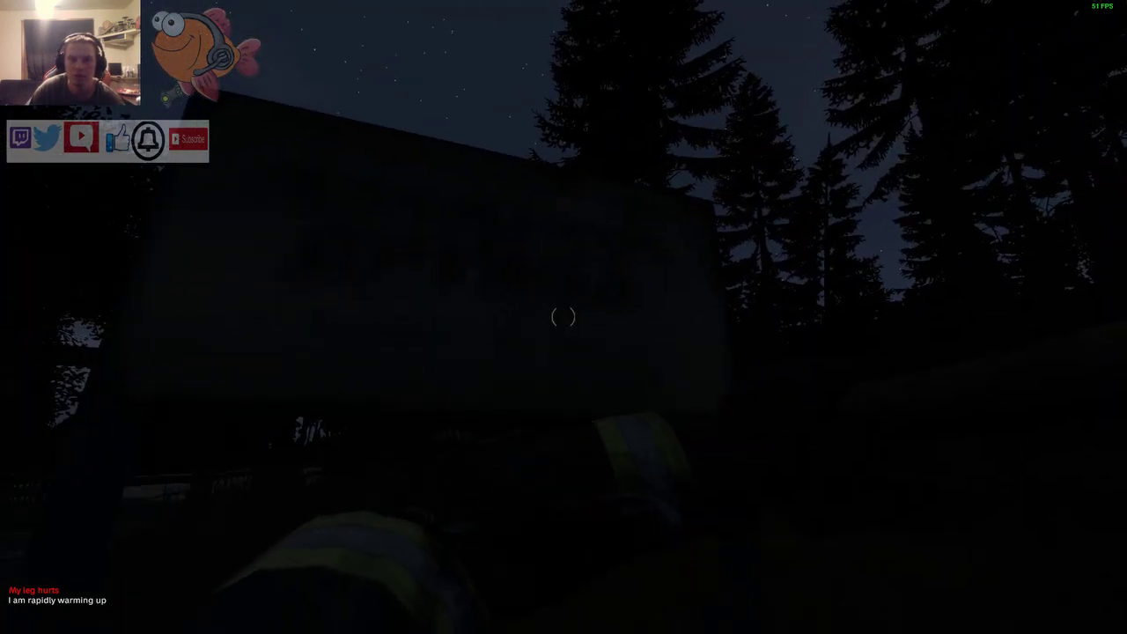
key("w")
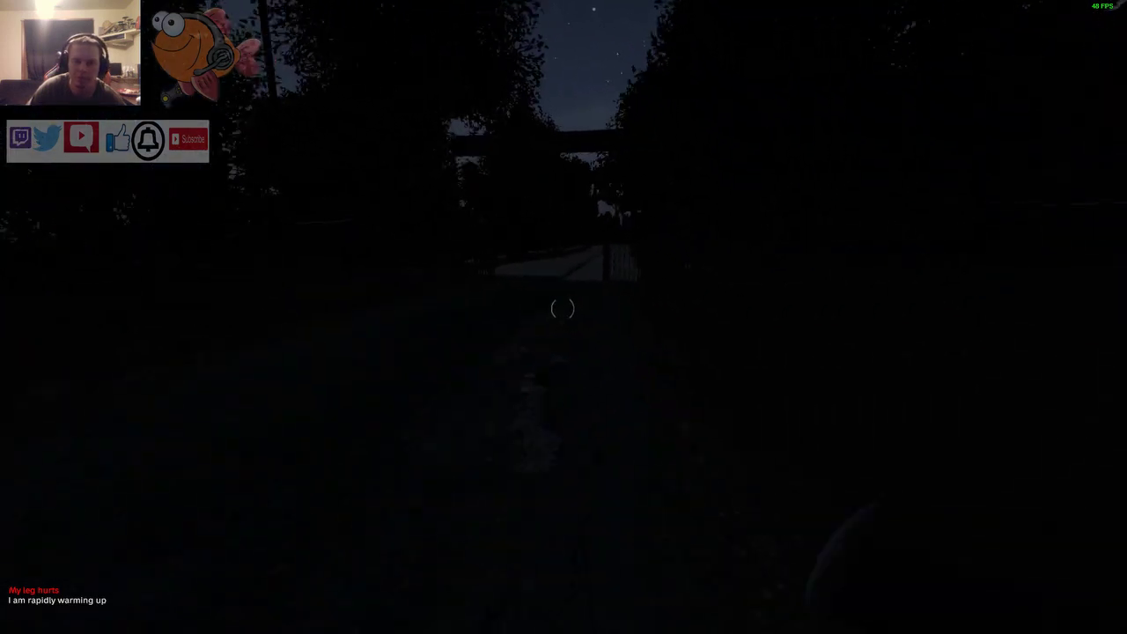
key("w")
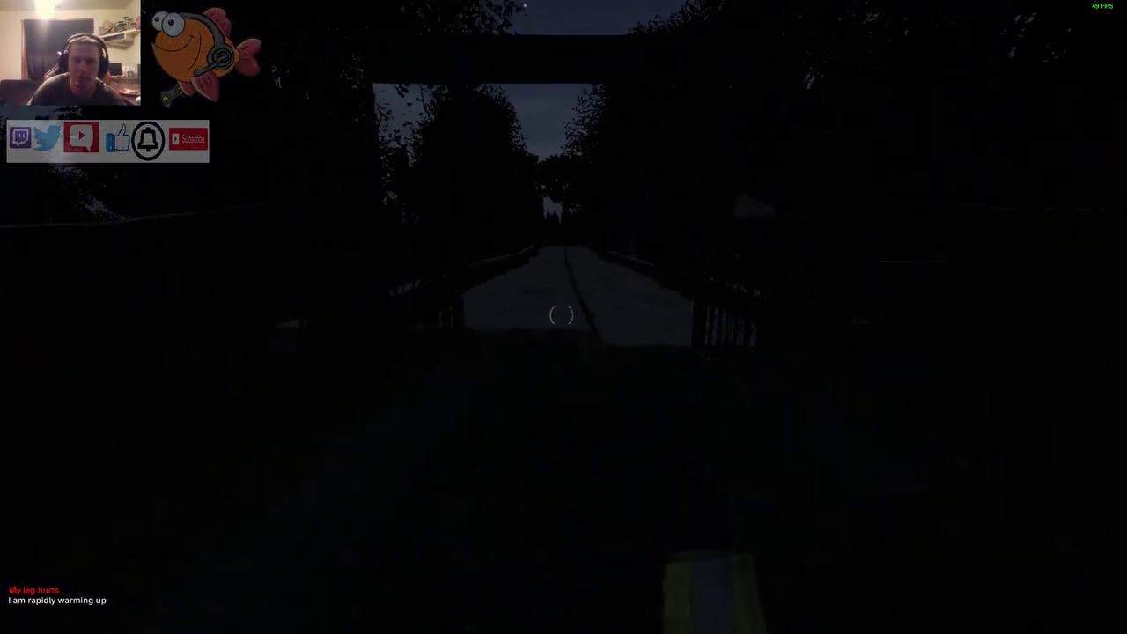
key("w")
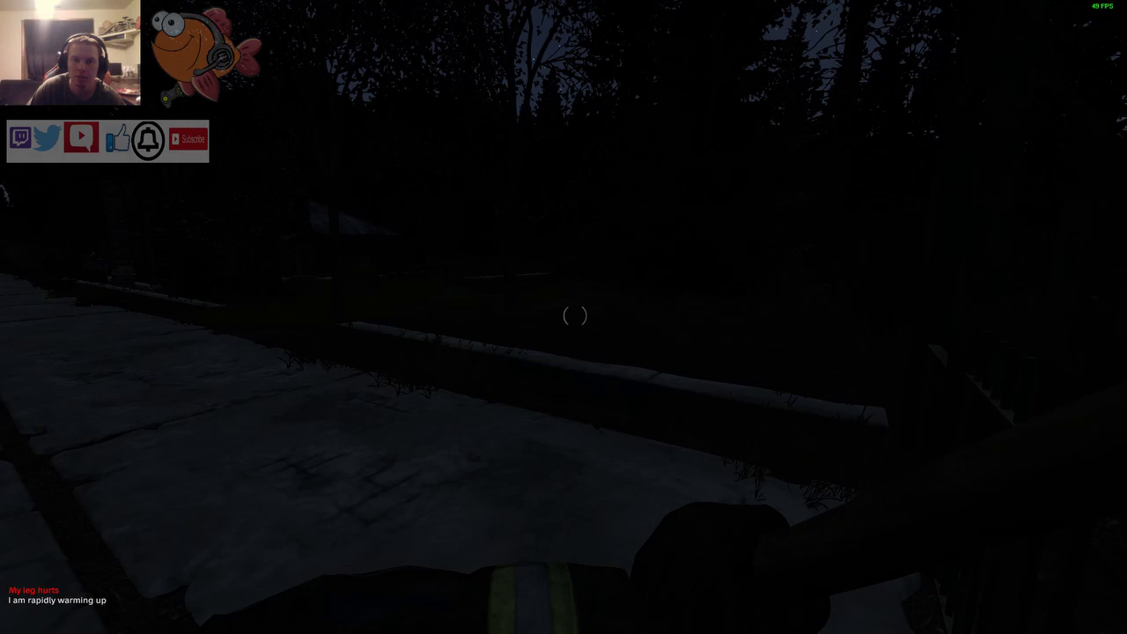
key("w")
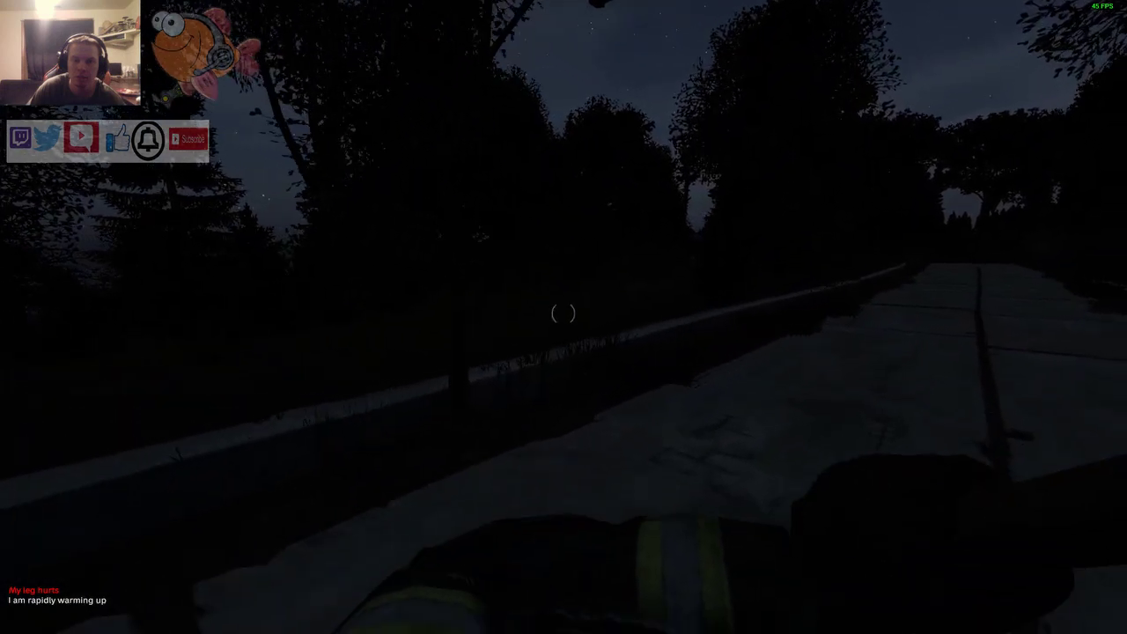
- Continue along the concrete walkway past the log building and climb the cabin porch steps
key("w")
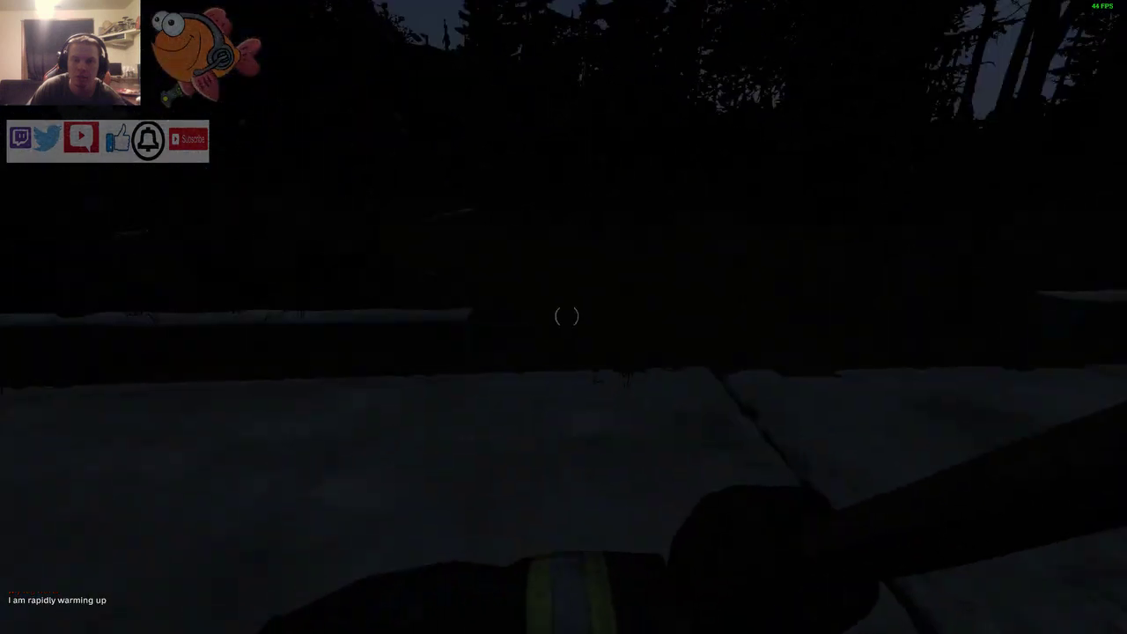
key("w")
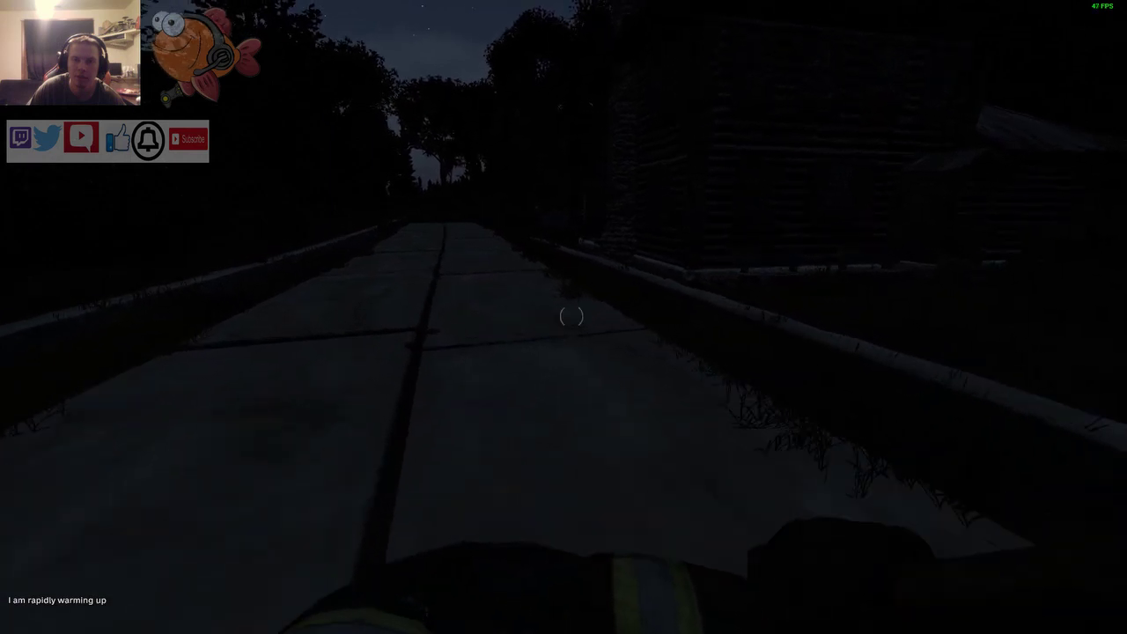
key("w")
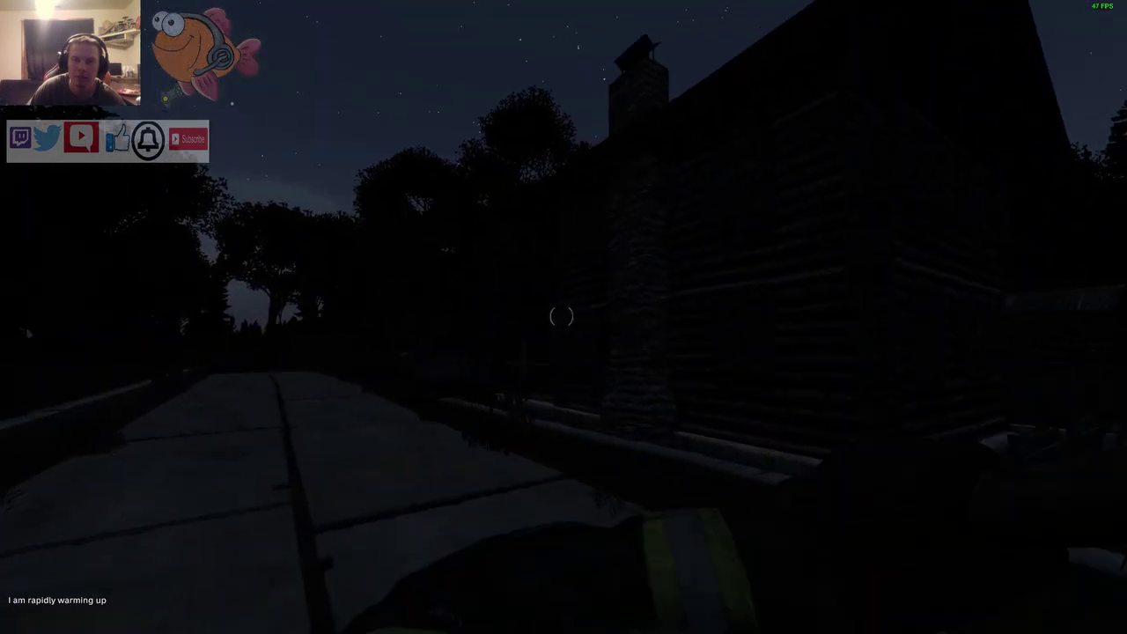
key("w")
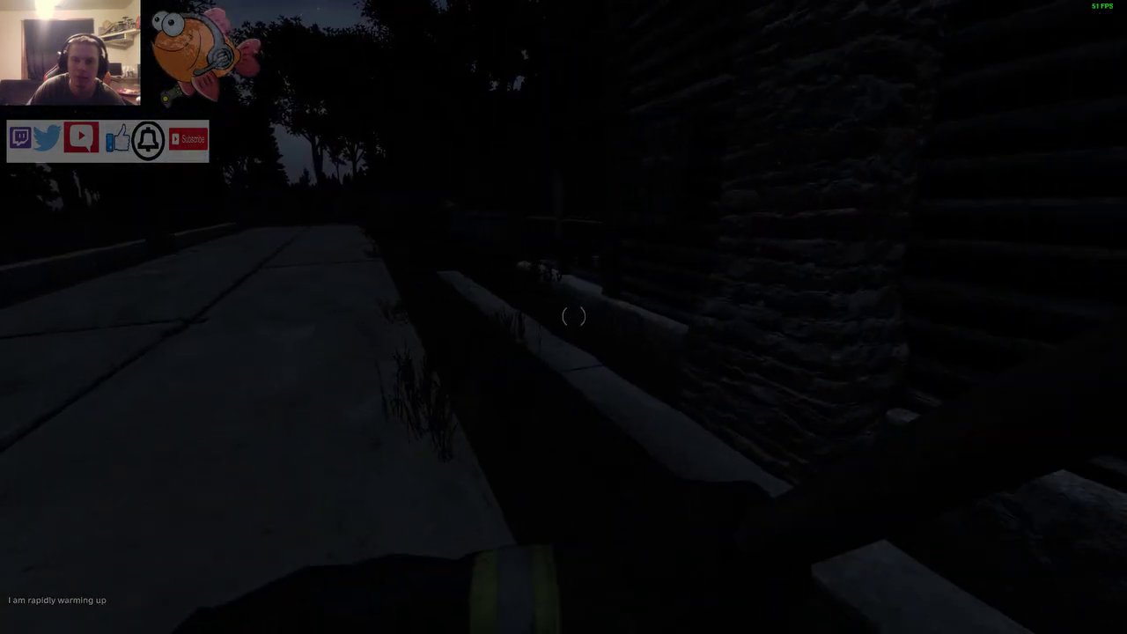
key("w")
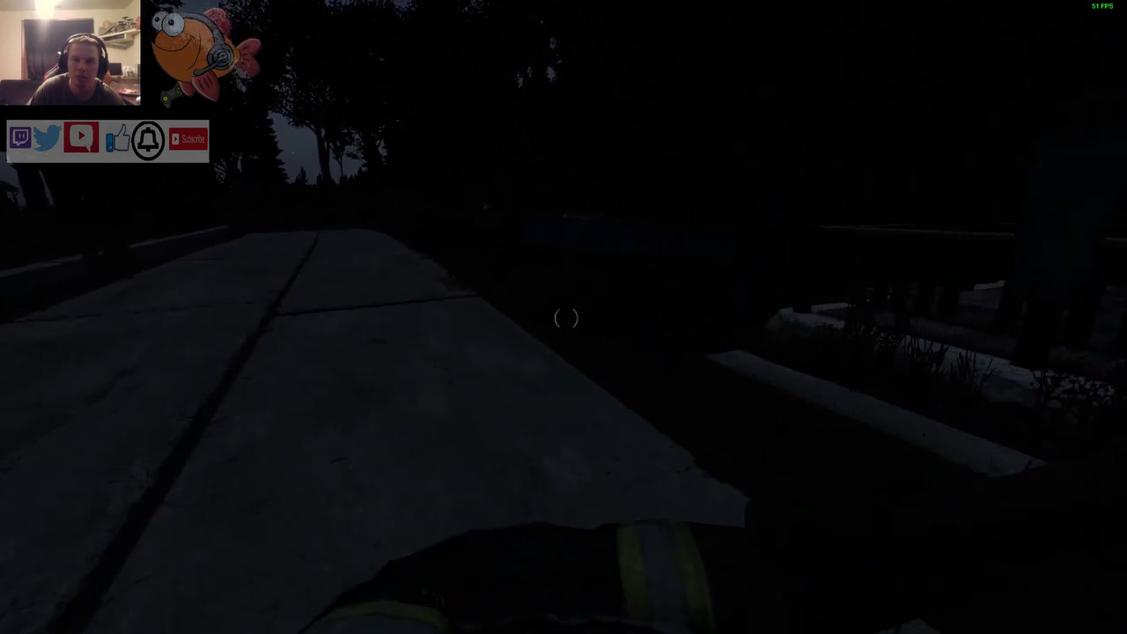
key("w")
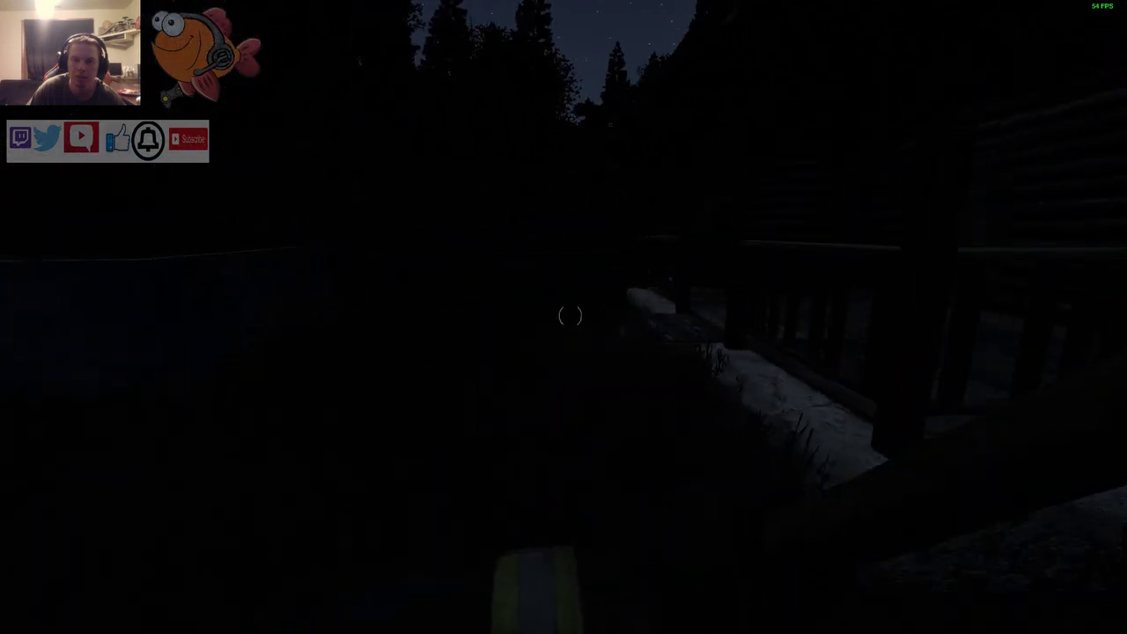
key("w")
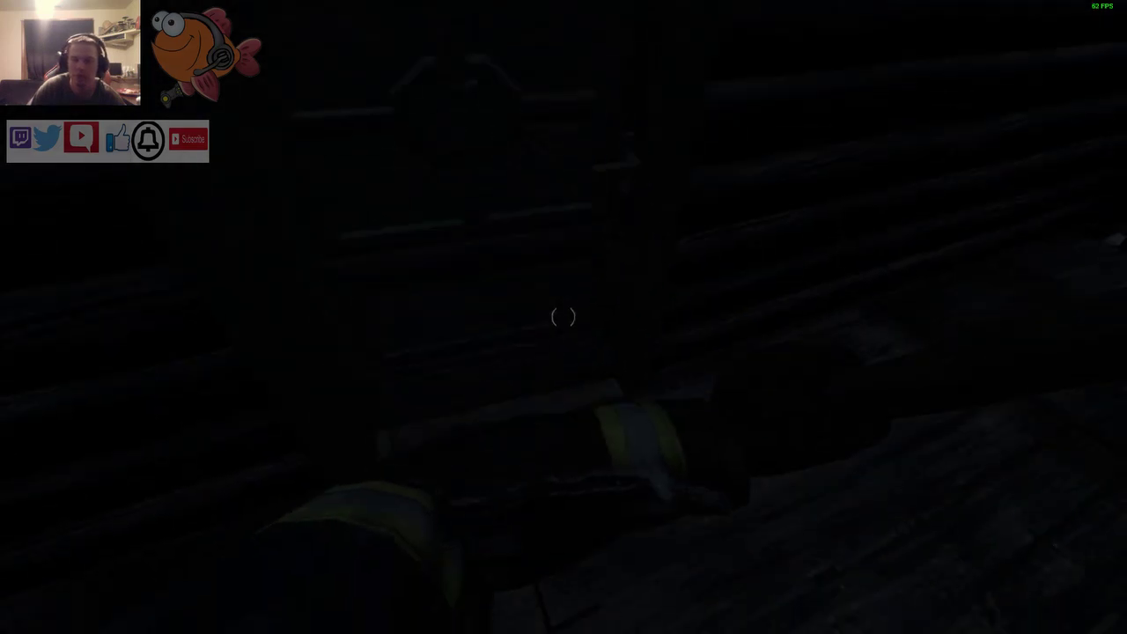
- Ready the axe, then turn from the log wall and walk off the porch onto the road
left_click(564, 317)
key("w")
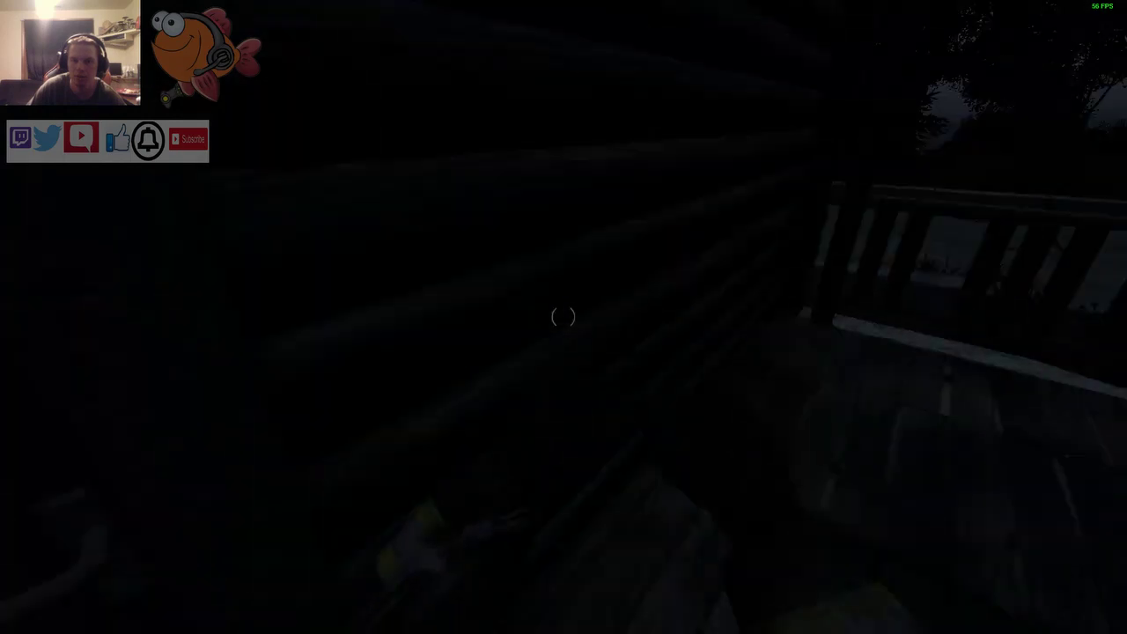
key("w")
key("w")
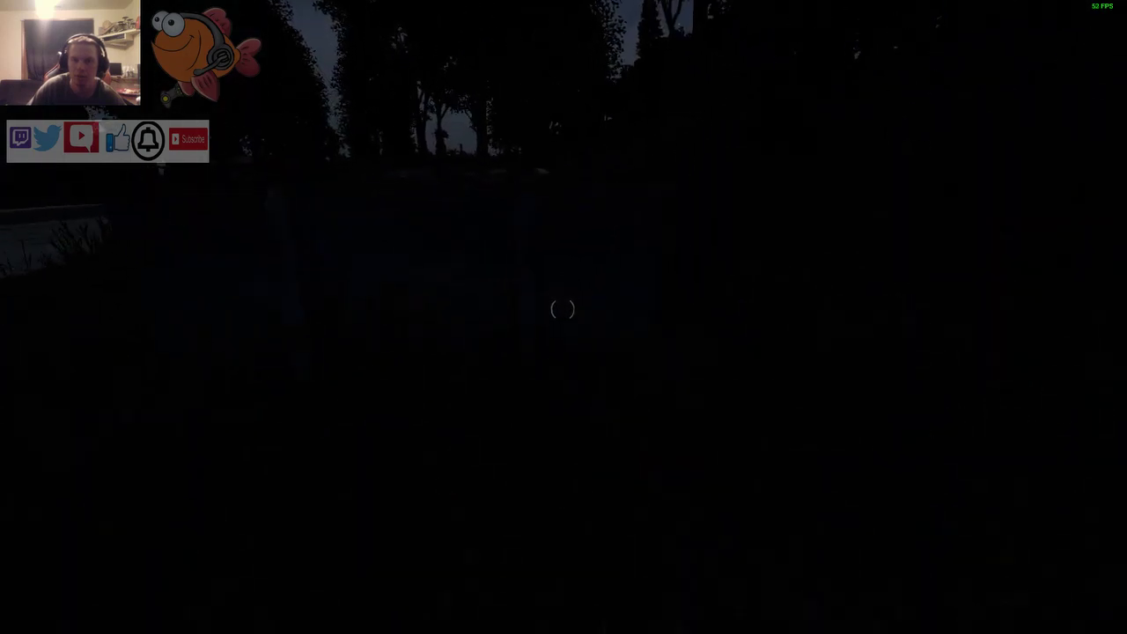
key("w")
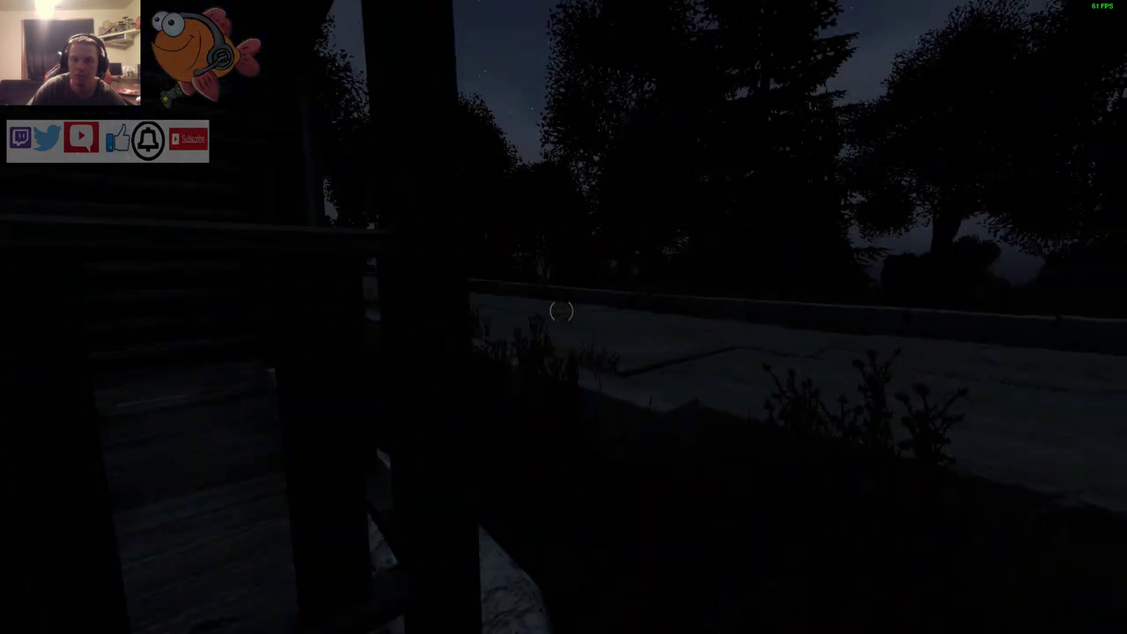
key("w")
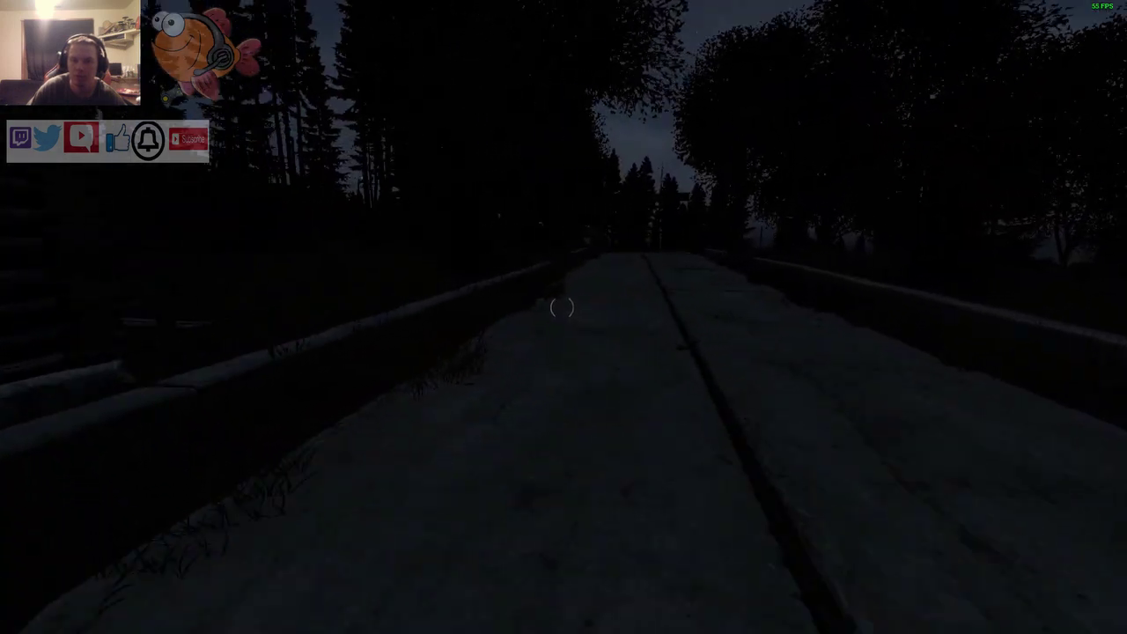
- Climb into the log cabin, look over the bed and sink counter, and open the inventory
key("w")
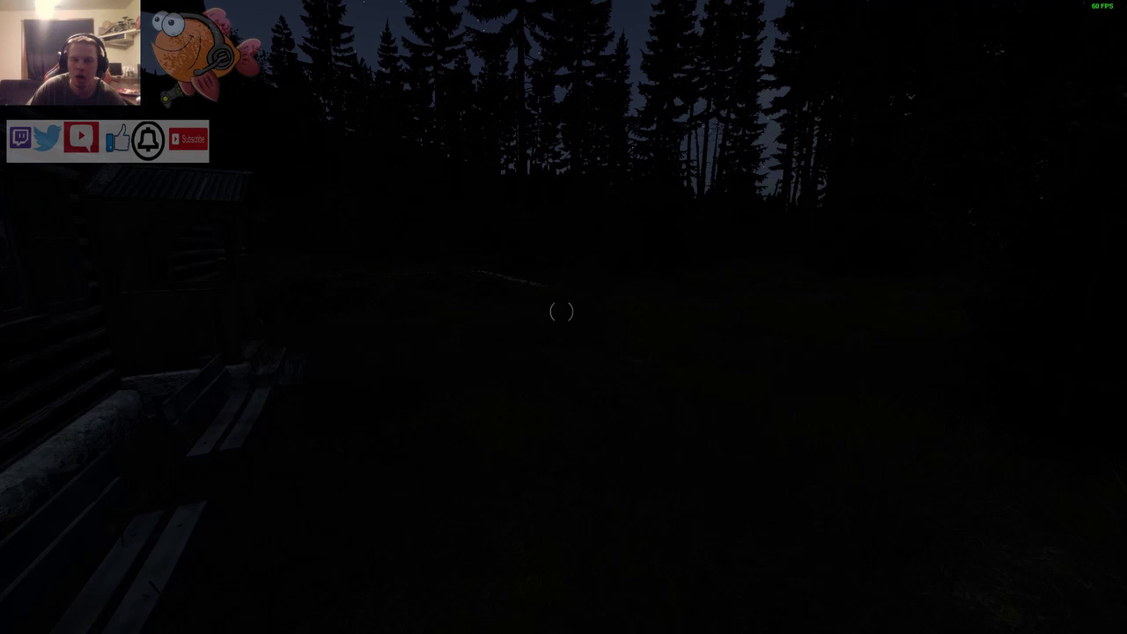
key("w")
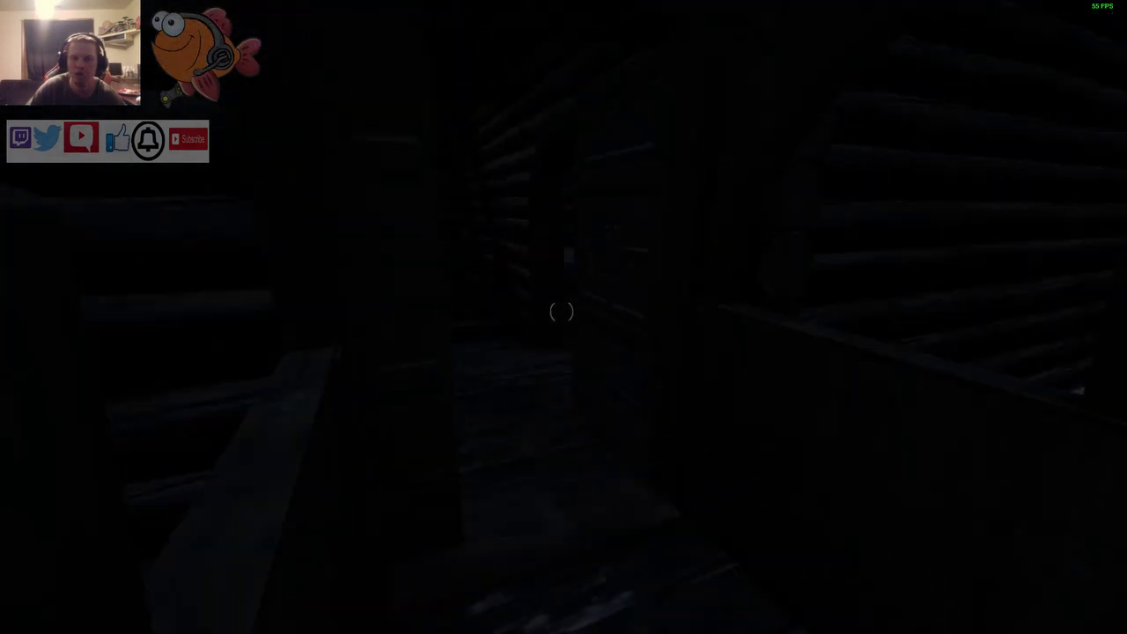
key("w")
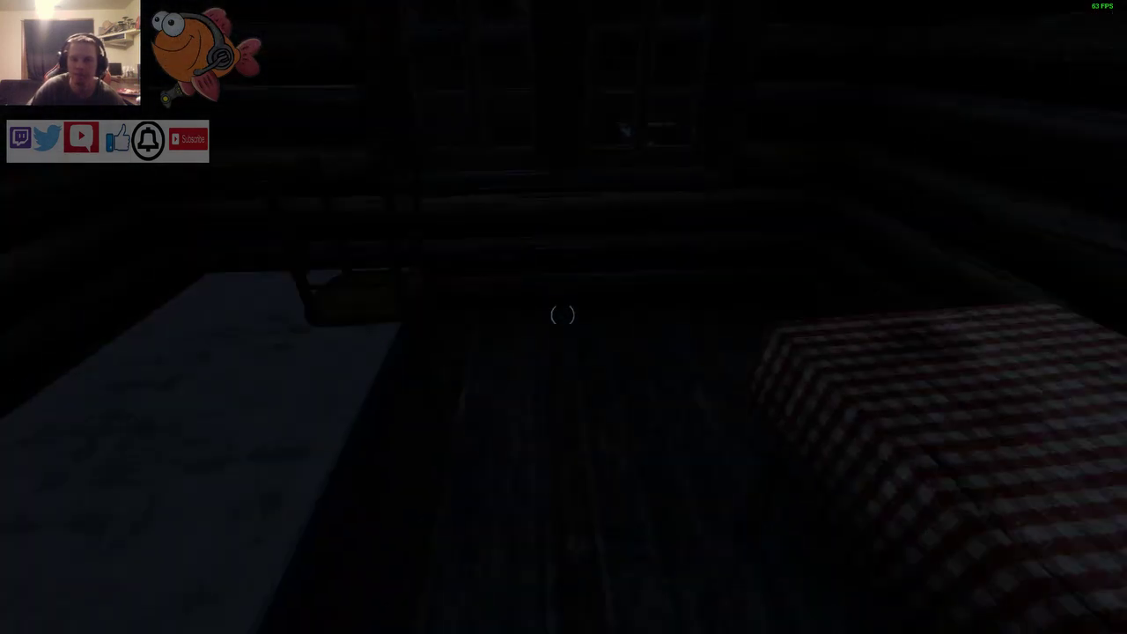
key("w")
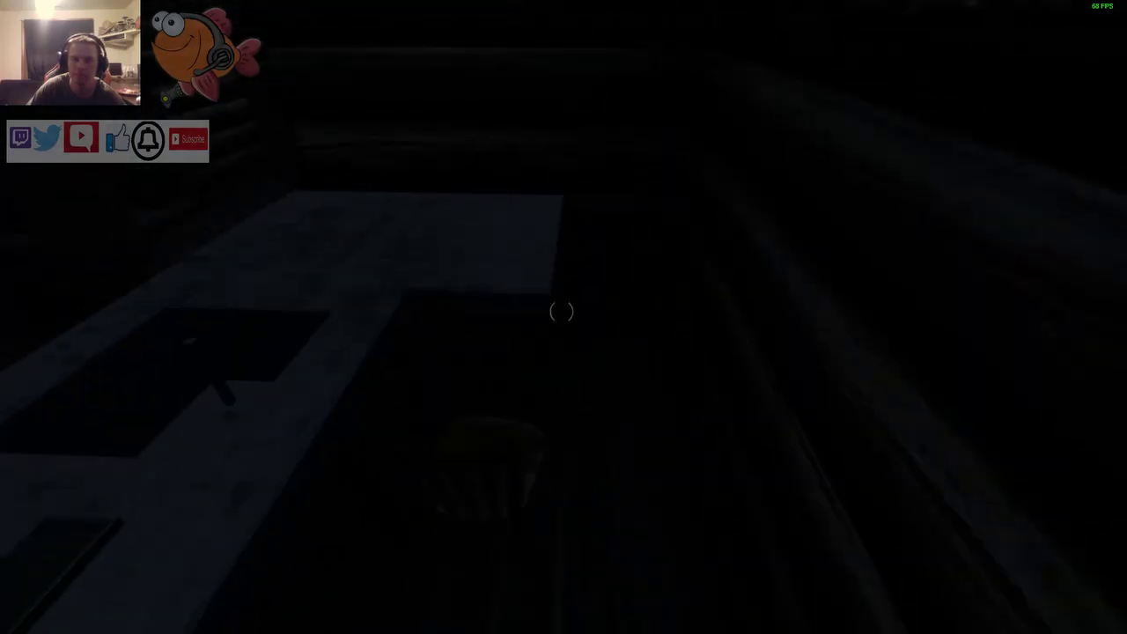
key("w")
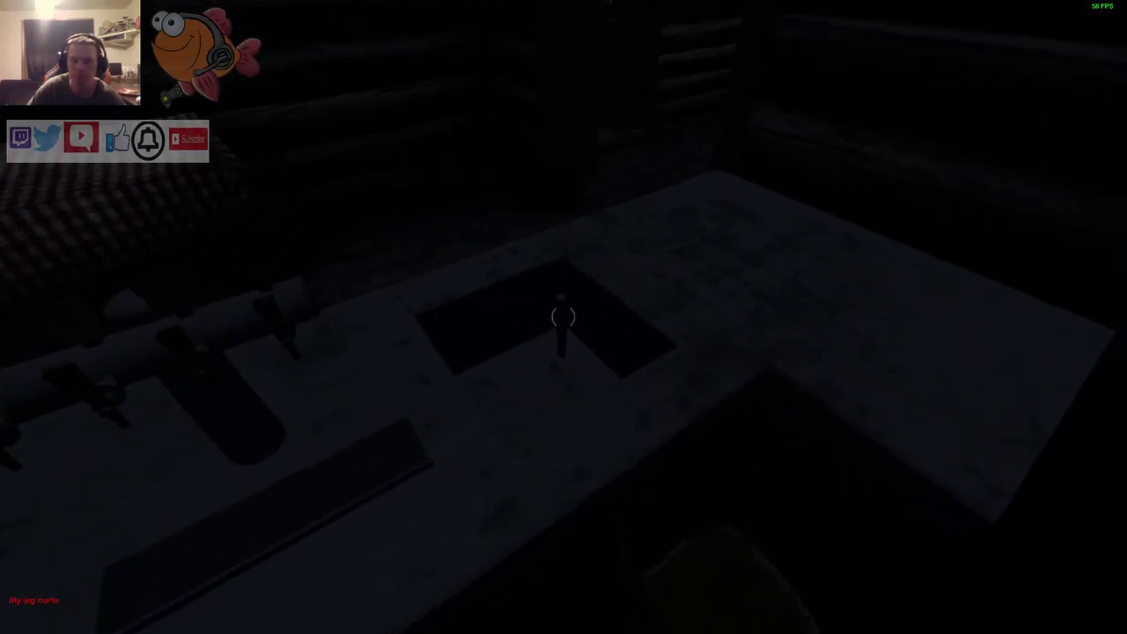
key("Tab")
- Bring the inventory back up to review the firefighter gear and full 20/20 backpack
key("Tab")
key("Tab")
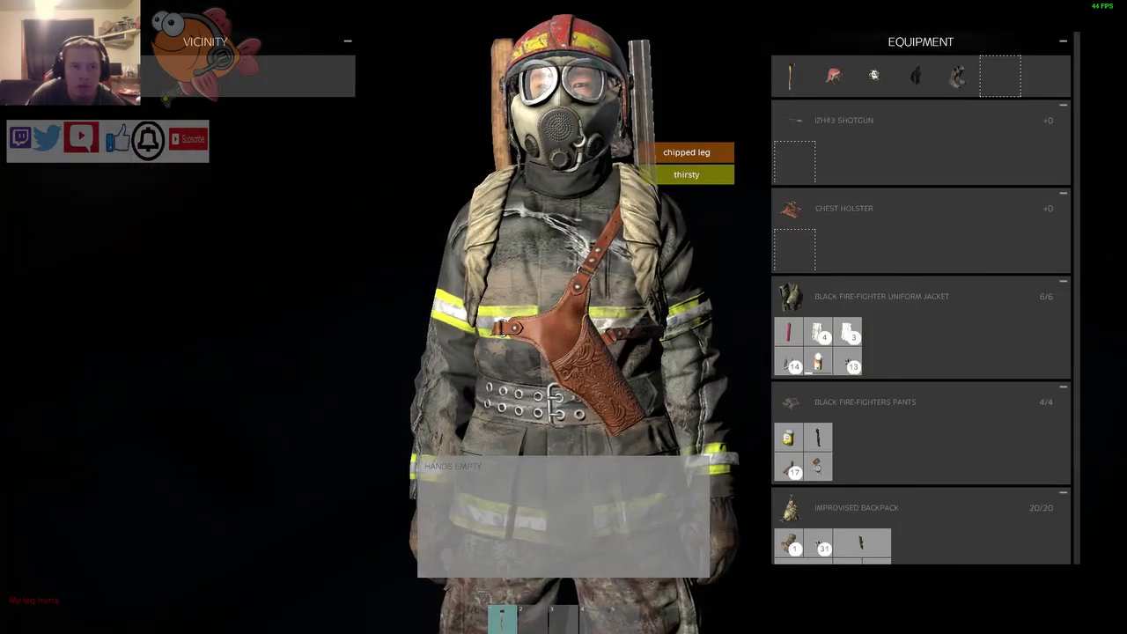
key("Tab")
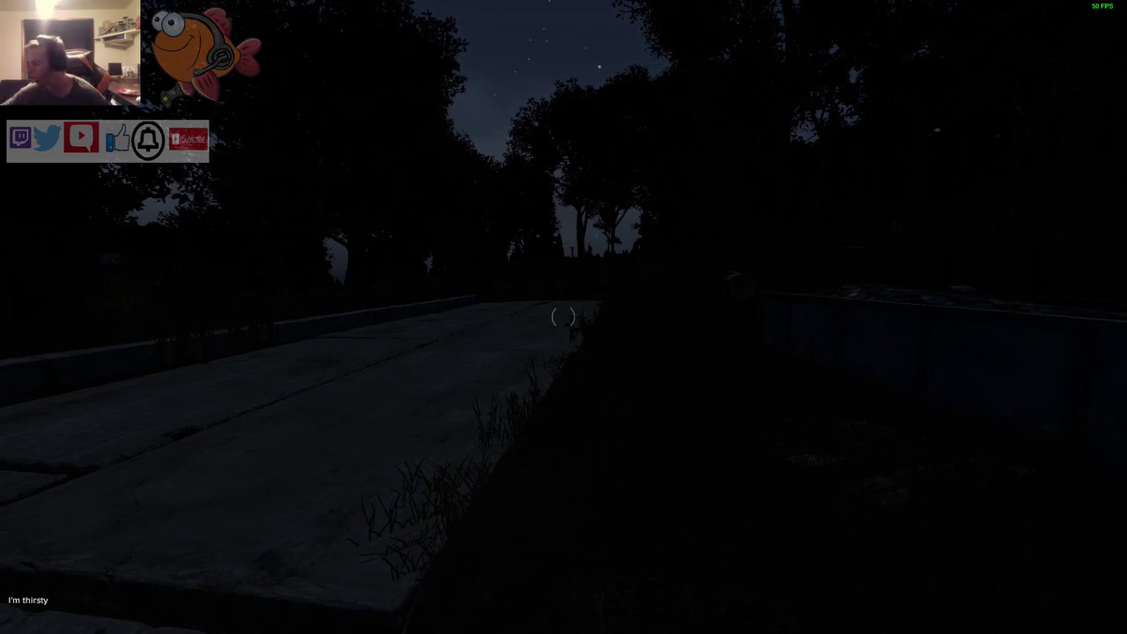
- Walk along the concrete walkway, bearing slightly right toward the railing
key("w")
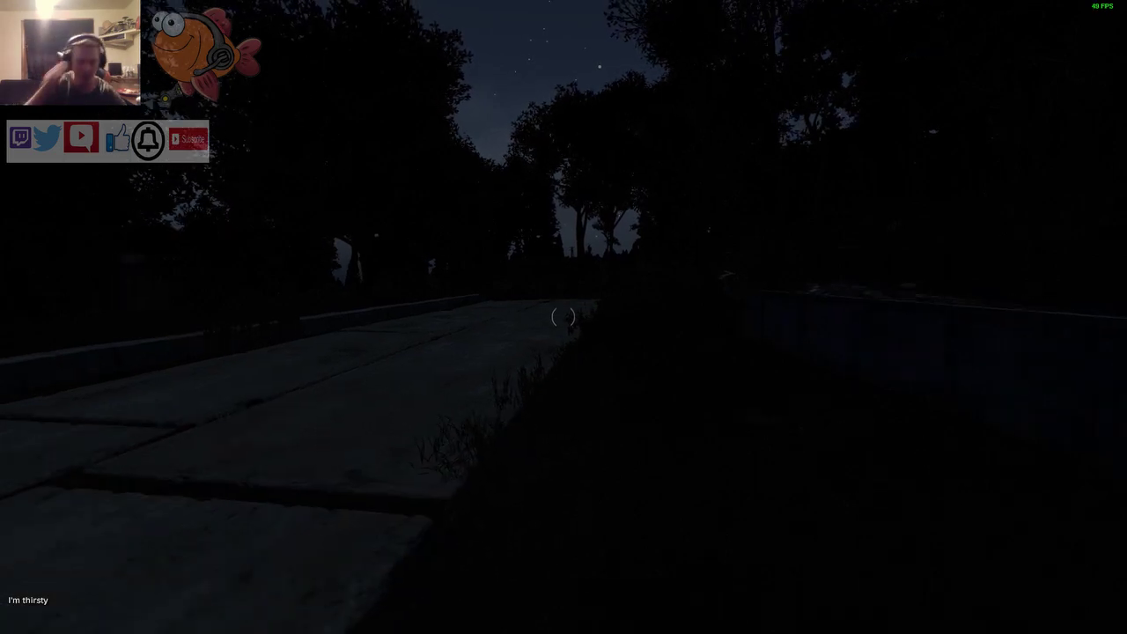
key("w")
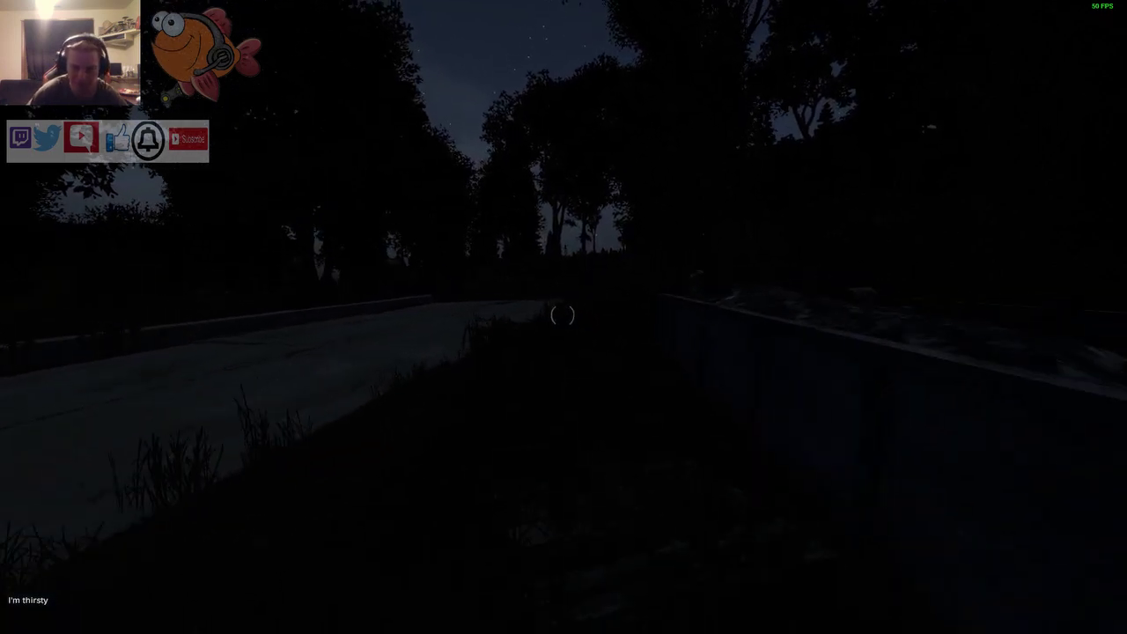